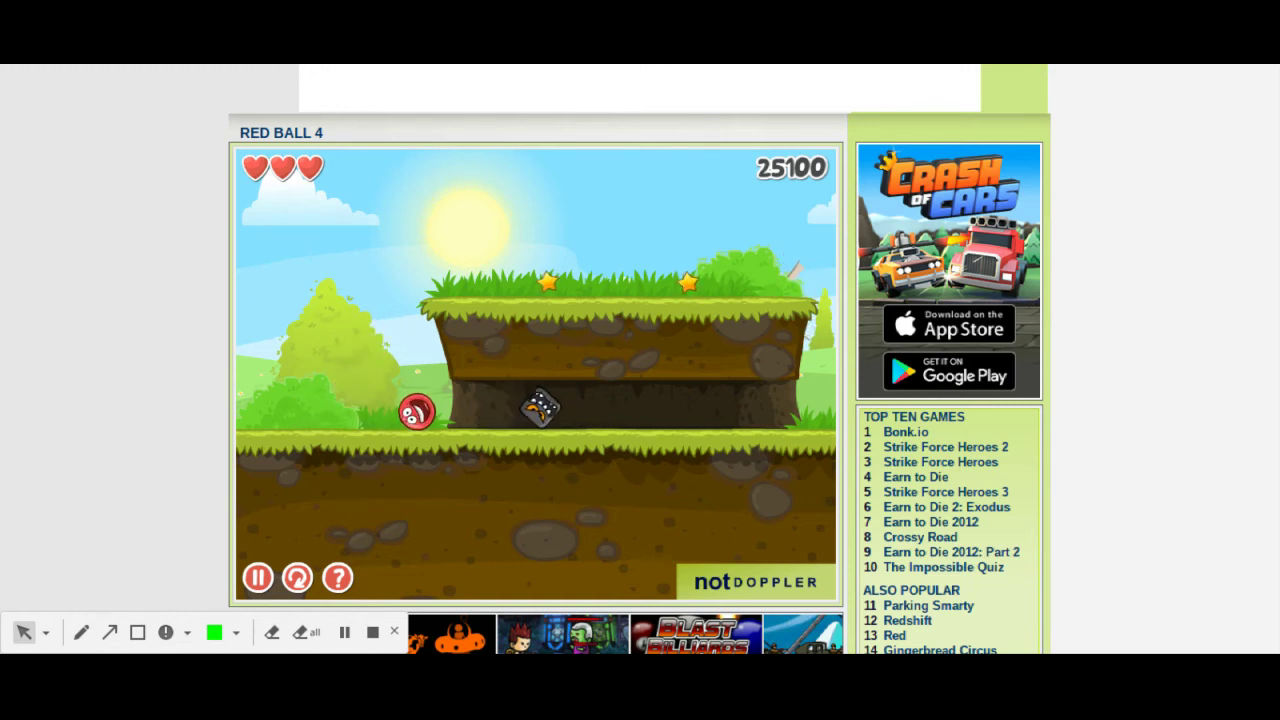
Roll the red ball right through the tunnel, pushing the black square ahead
key("Right")
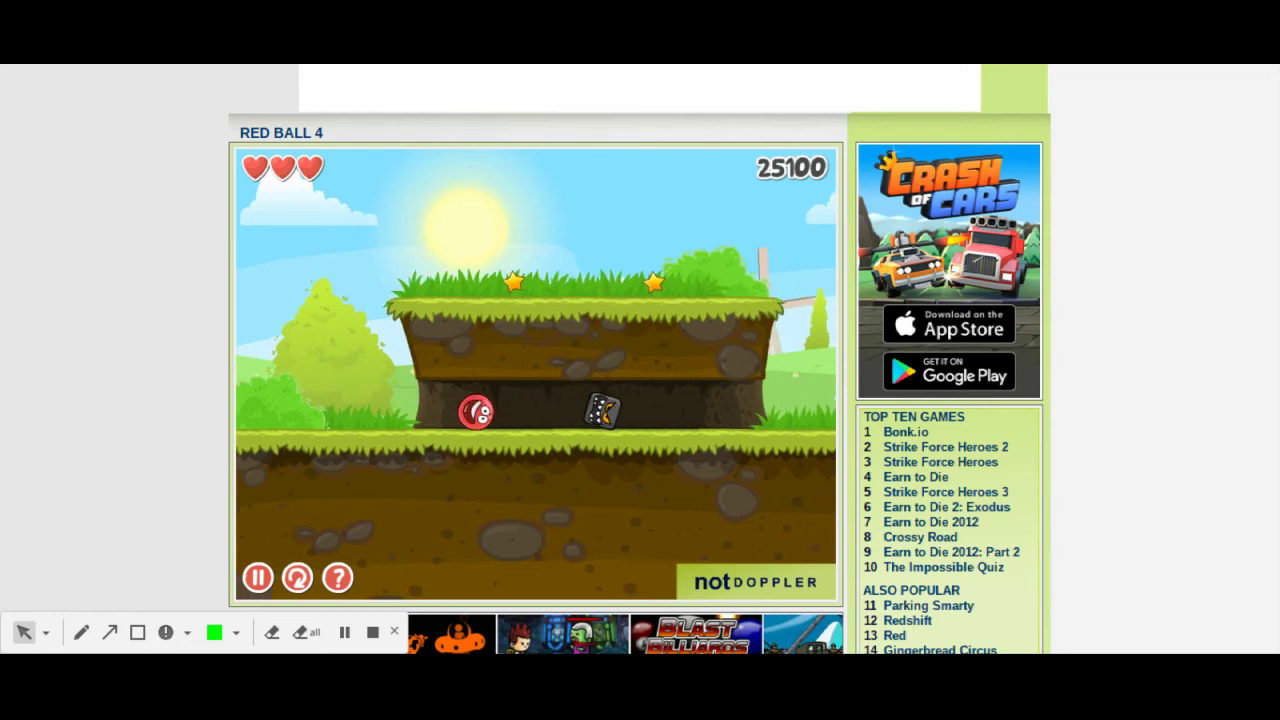
key("Right")
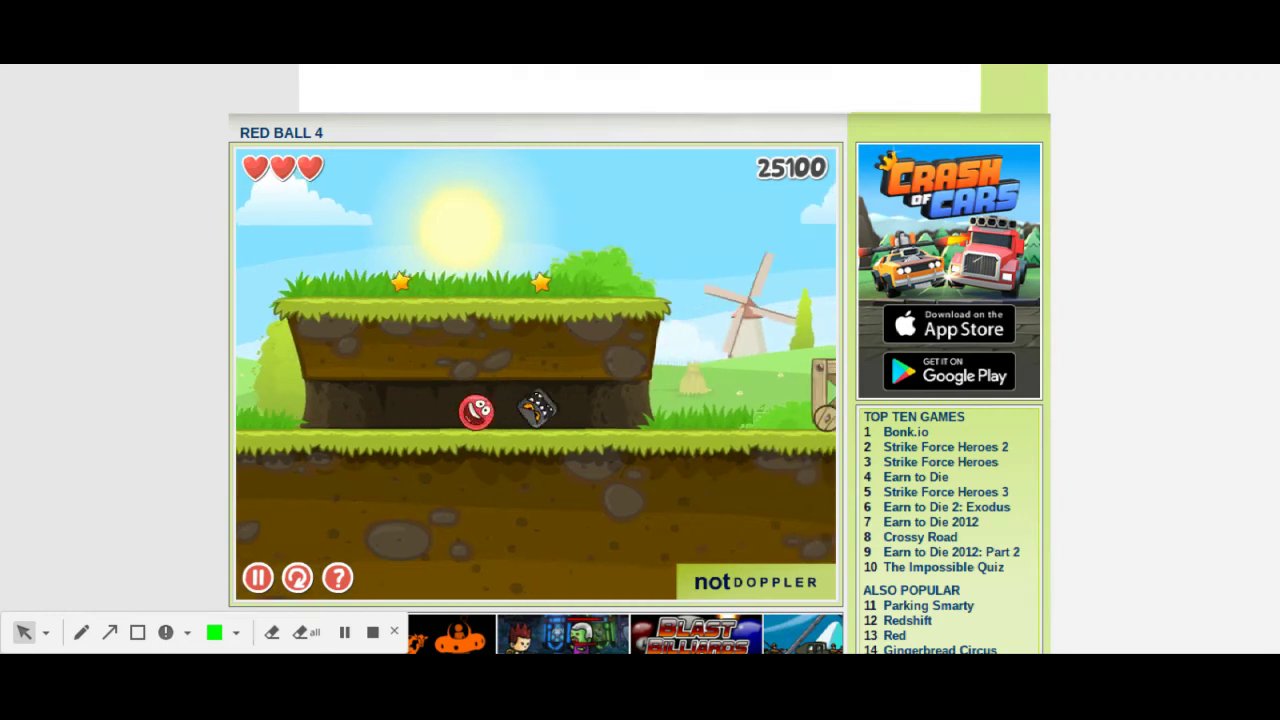
key("Right")
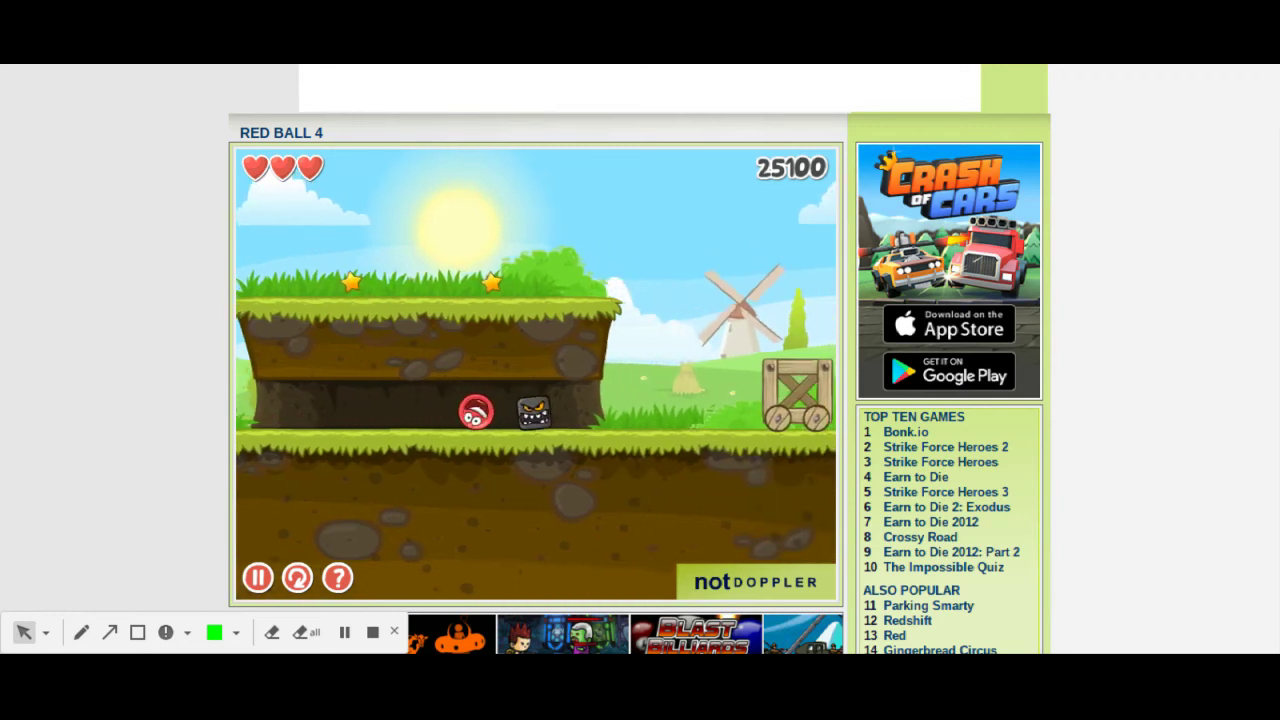
key("Right")
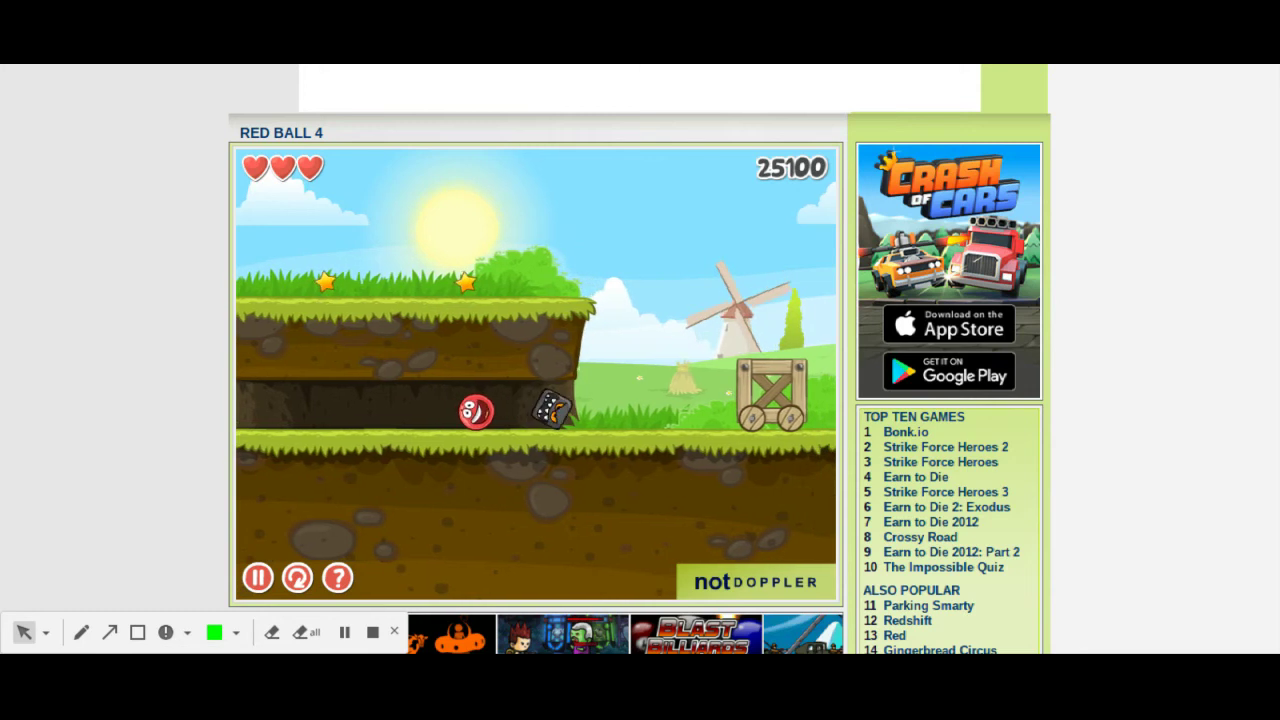
key("Right")
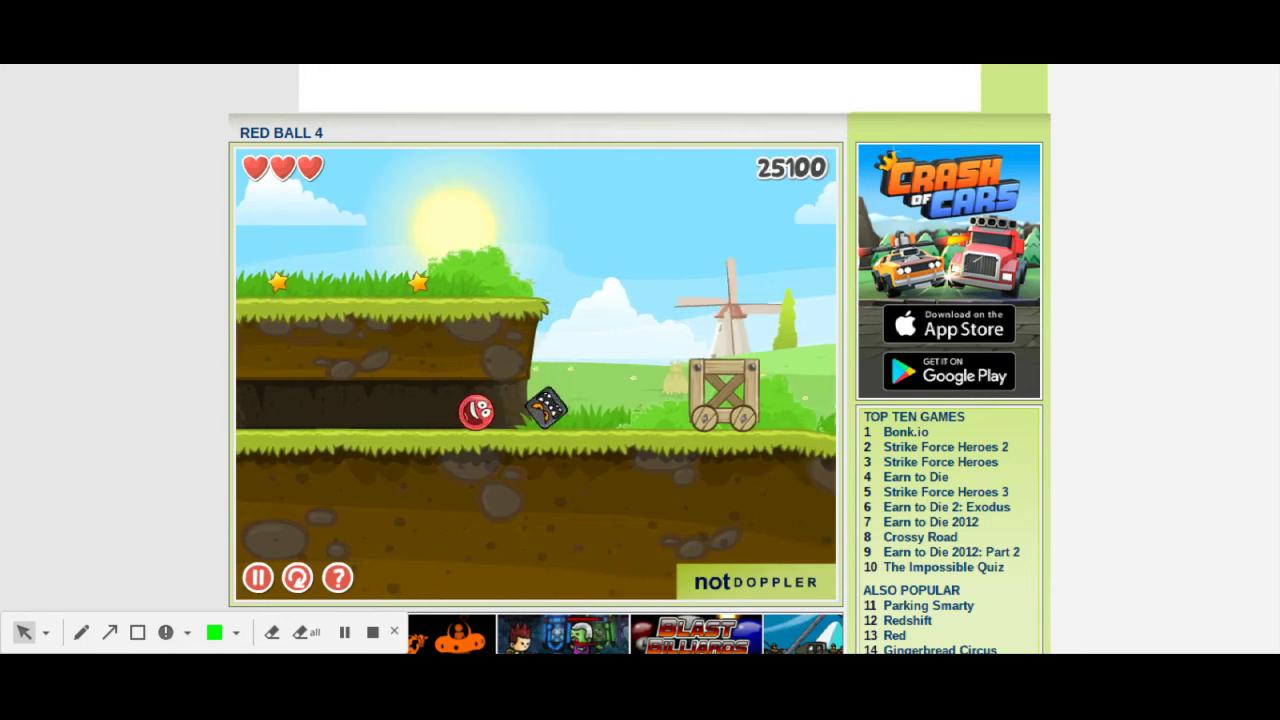
key("Right")
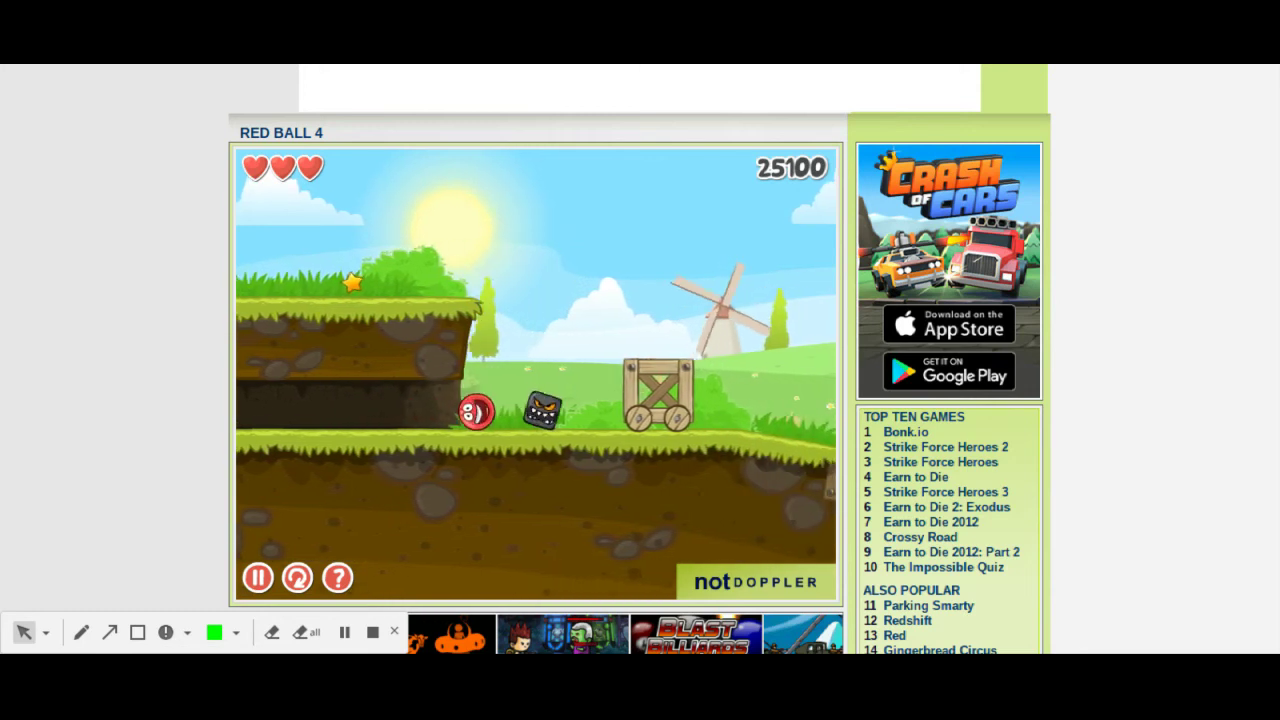
Jump past the black square and hop up toward the crate
key("Right")
key("Up")
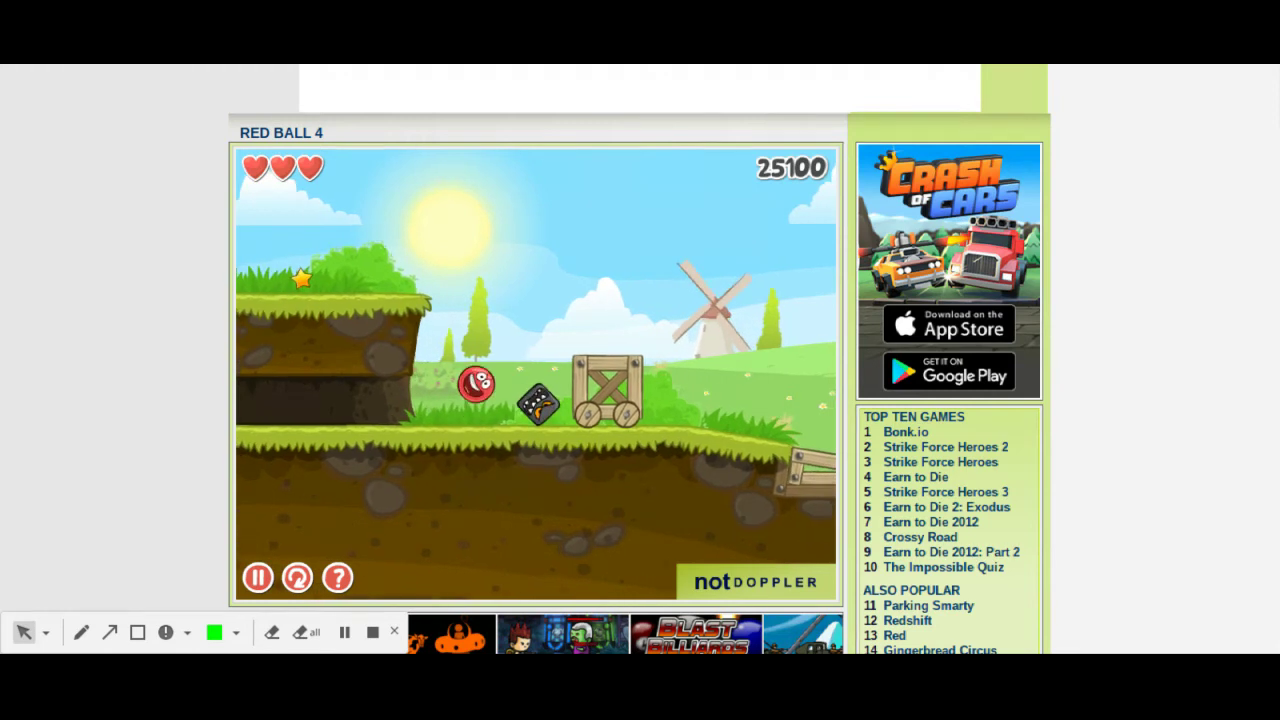
key("Right")
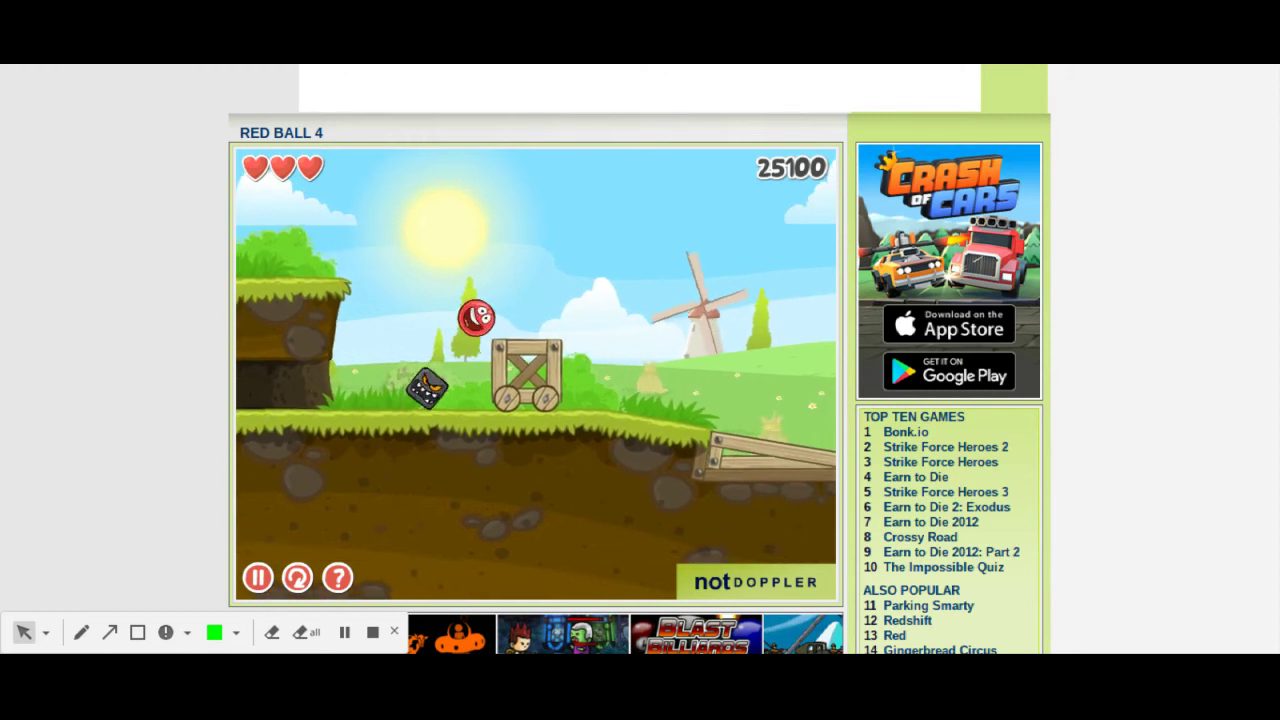
key("Left")
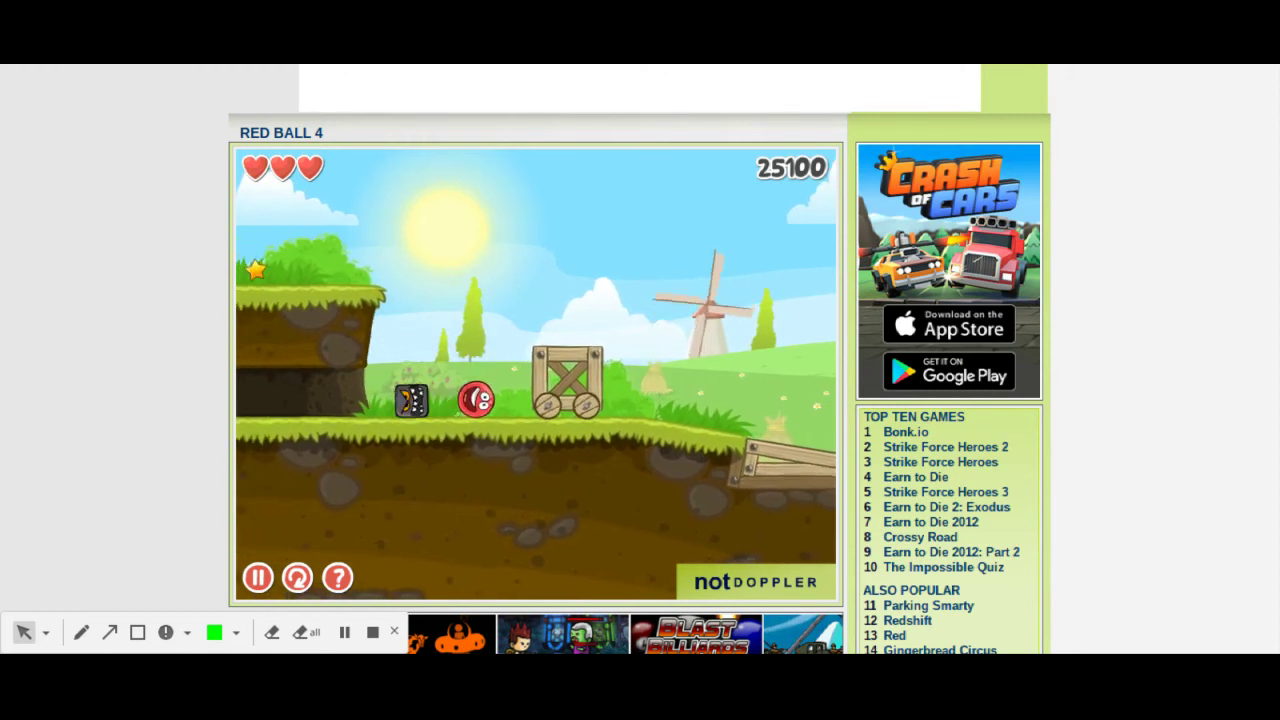
key("Up")
key("Right")
key("Right")
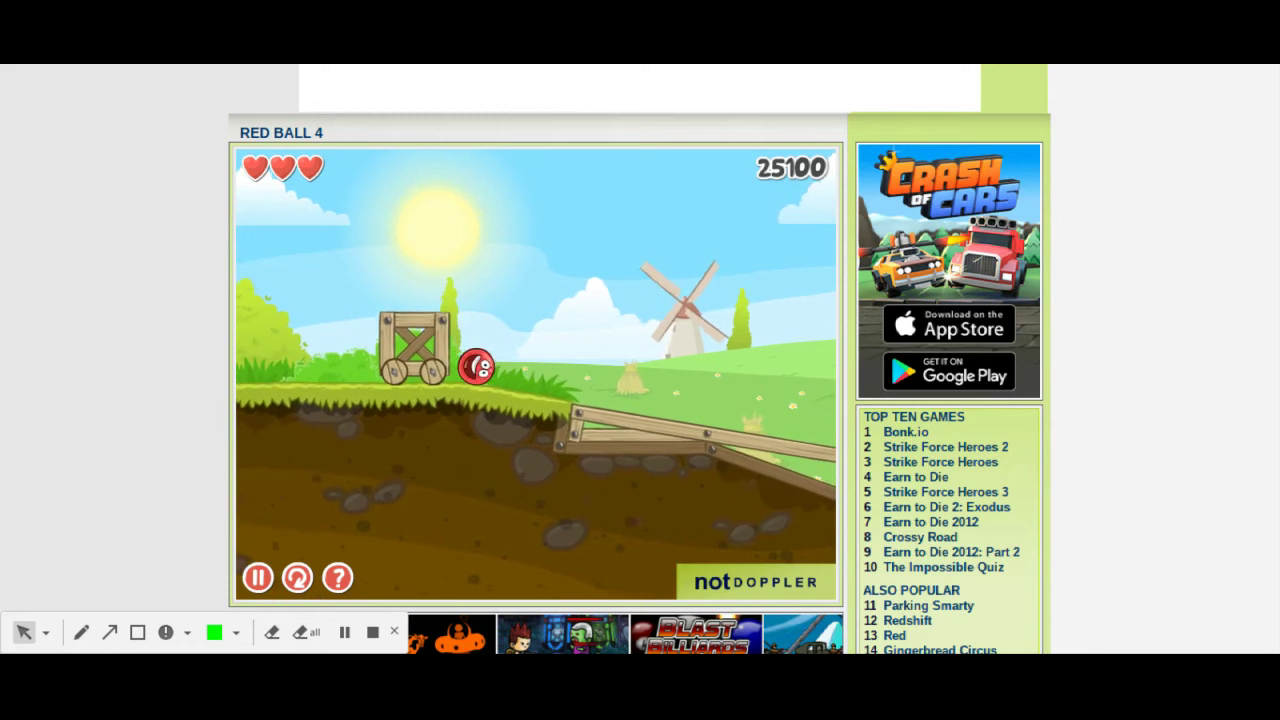
Get the ball on top of the crate and leap left onto the upper ledge
key("Left")
key("Left")
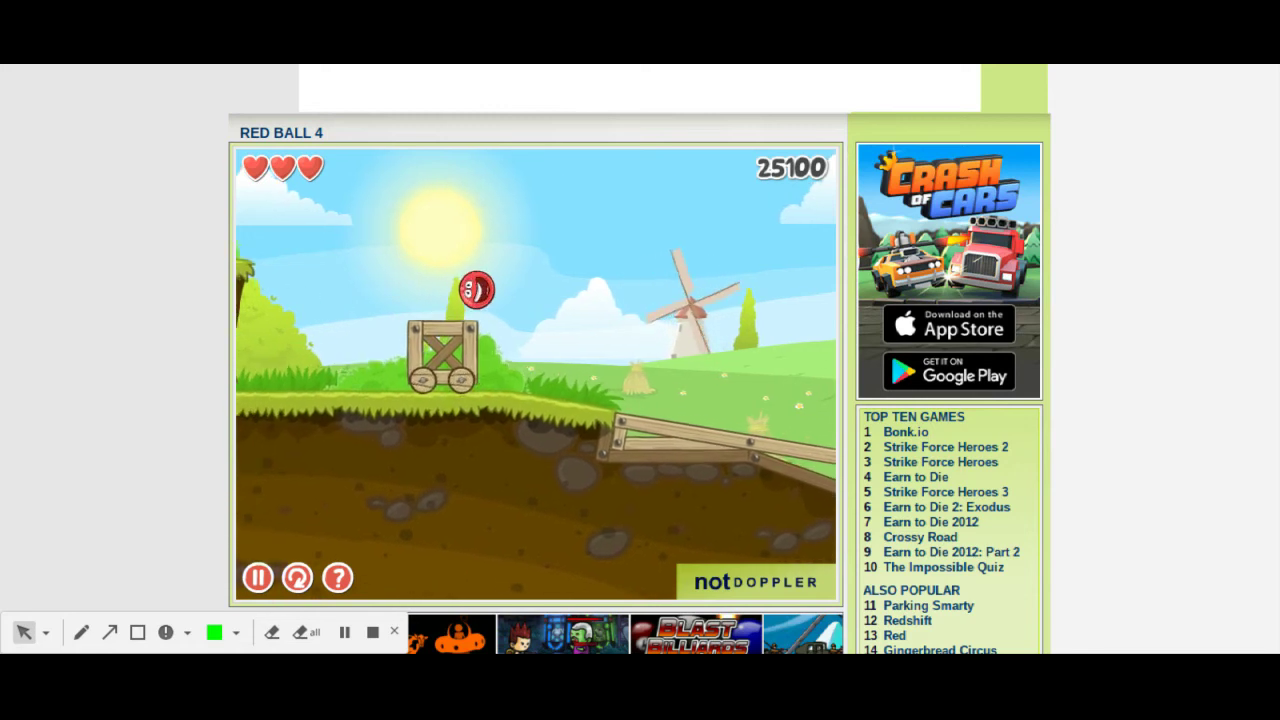
key("Left")
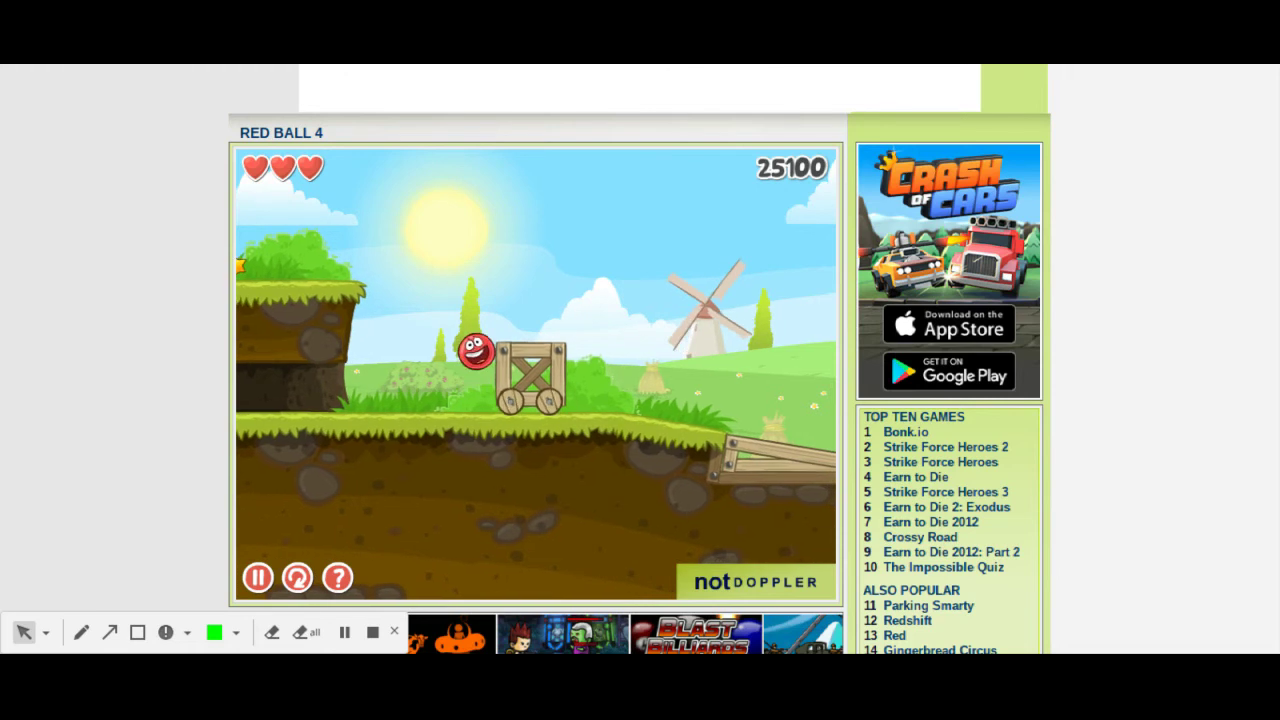
key("Right")
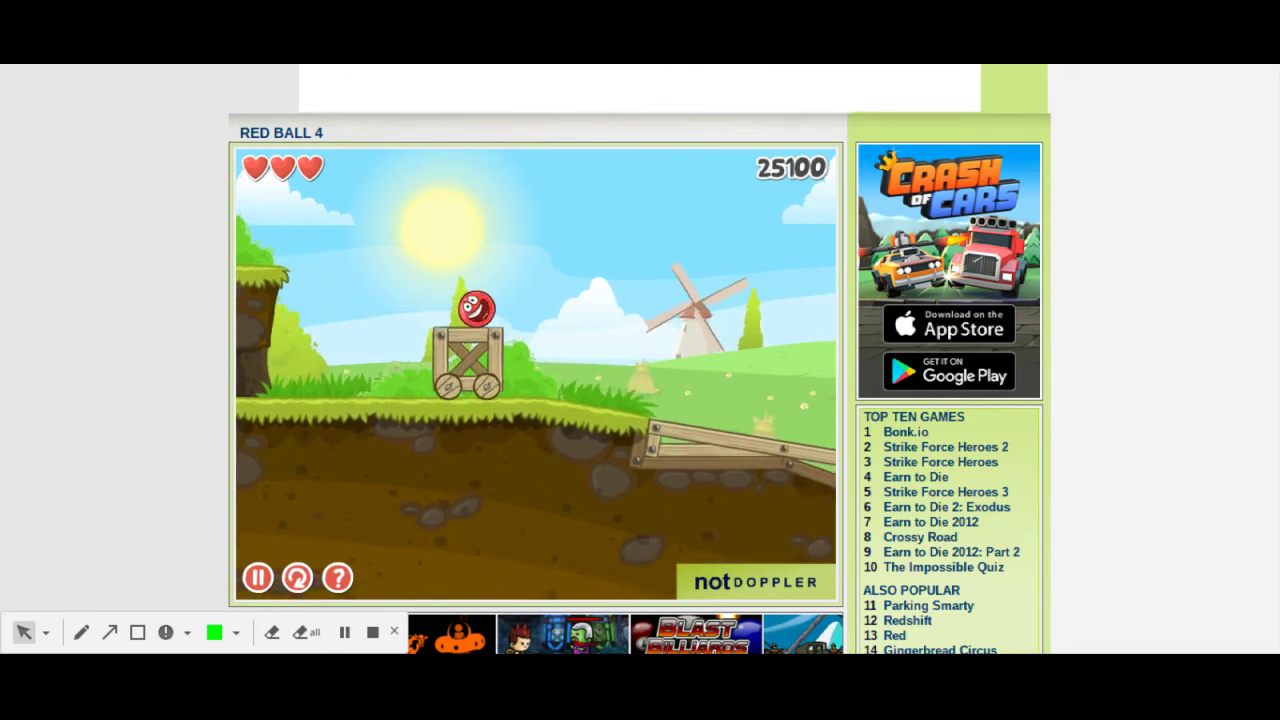
key("Left")
key("Up")
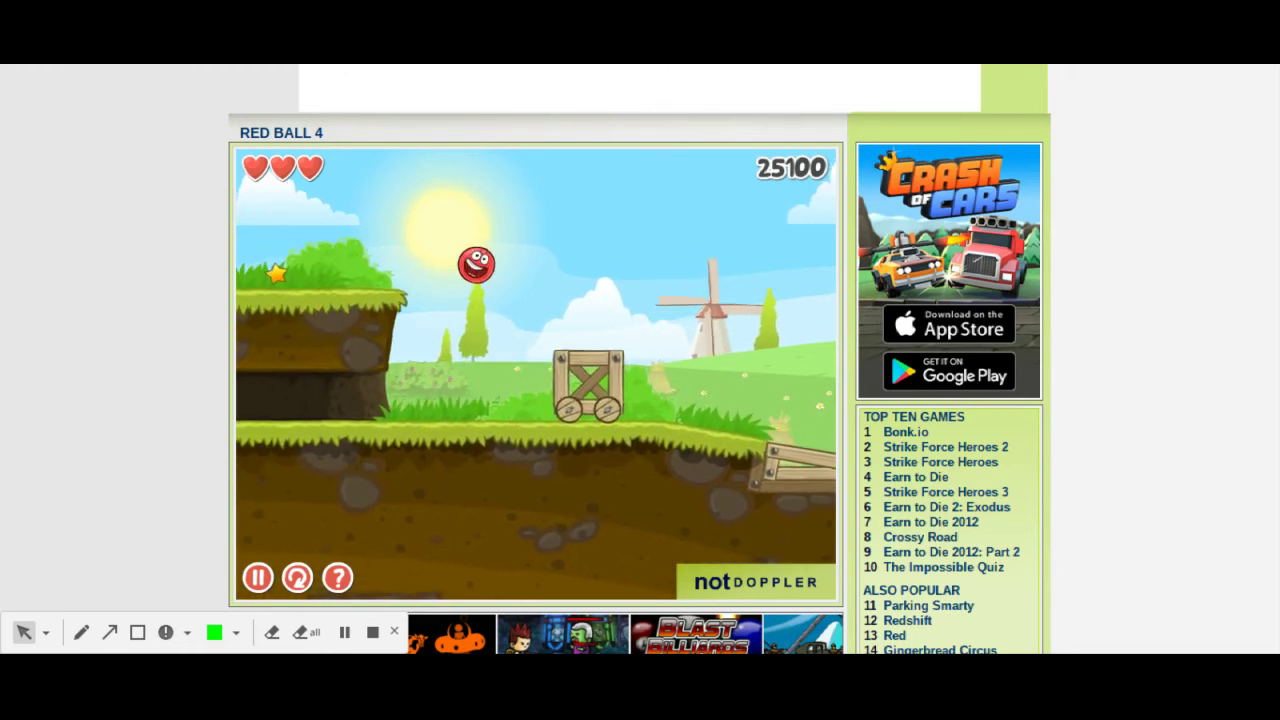
key("Left")
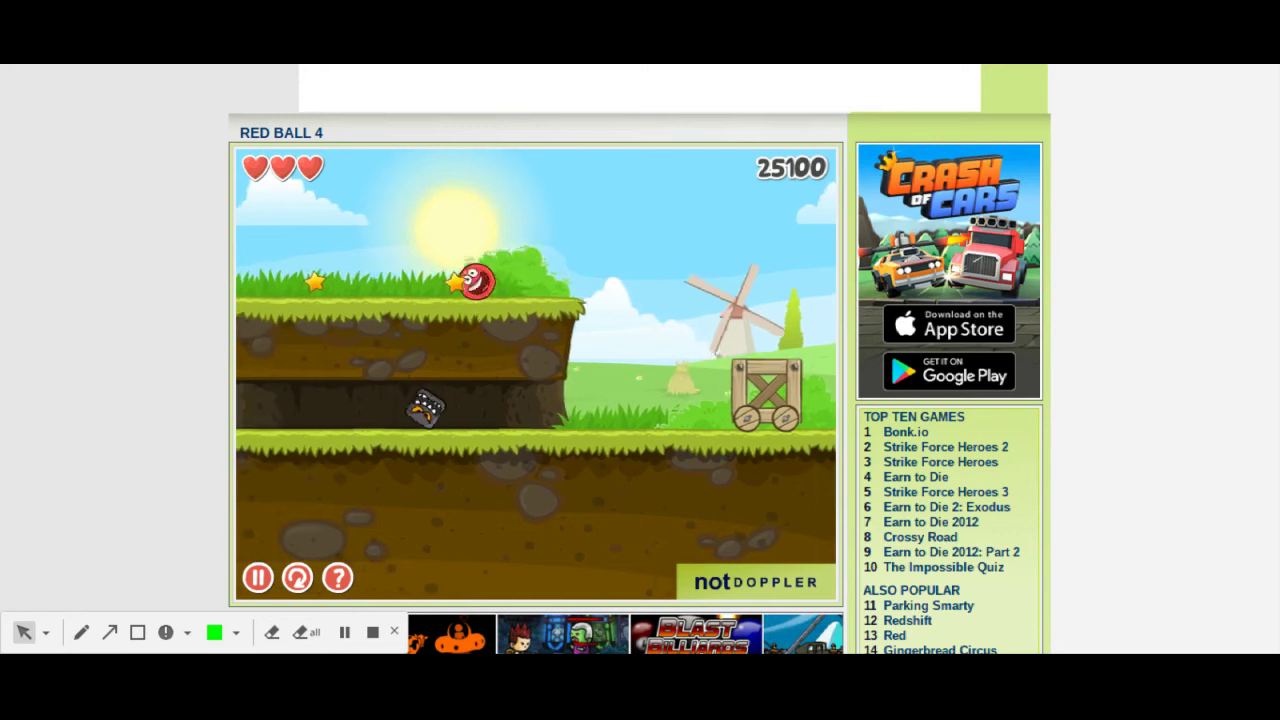
Roll along the upper ledge collecting its stars, then drop off to the right
key("Left")
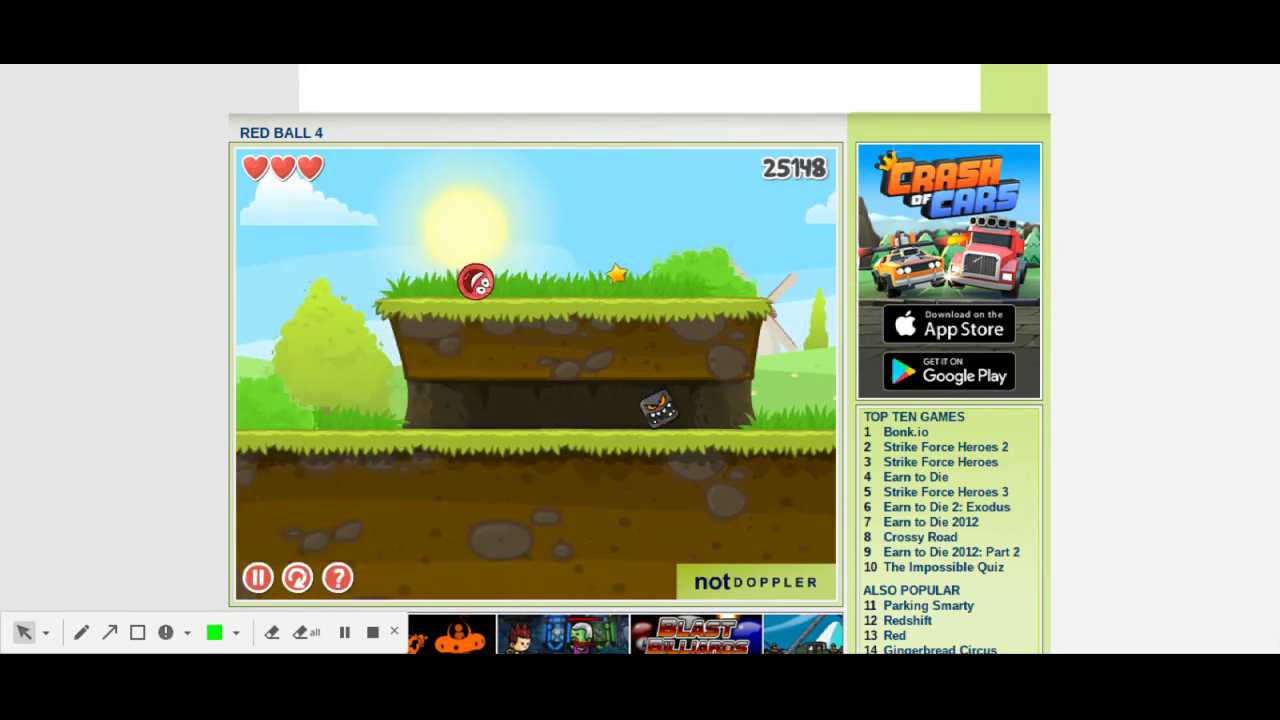
key("Right")
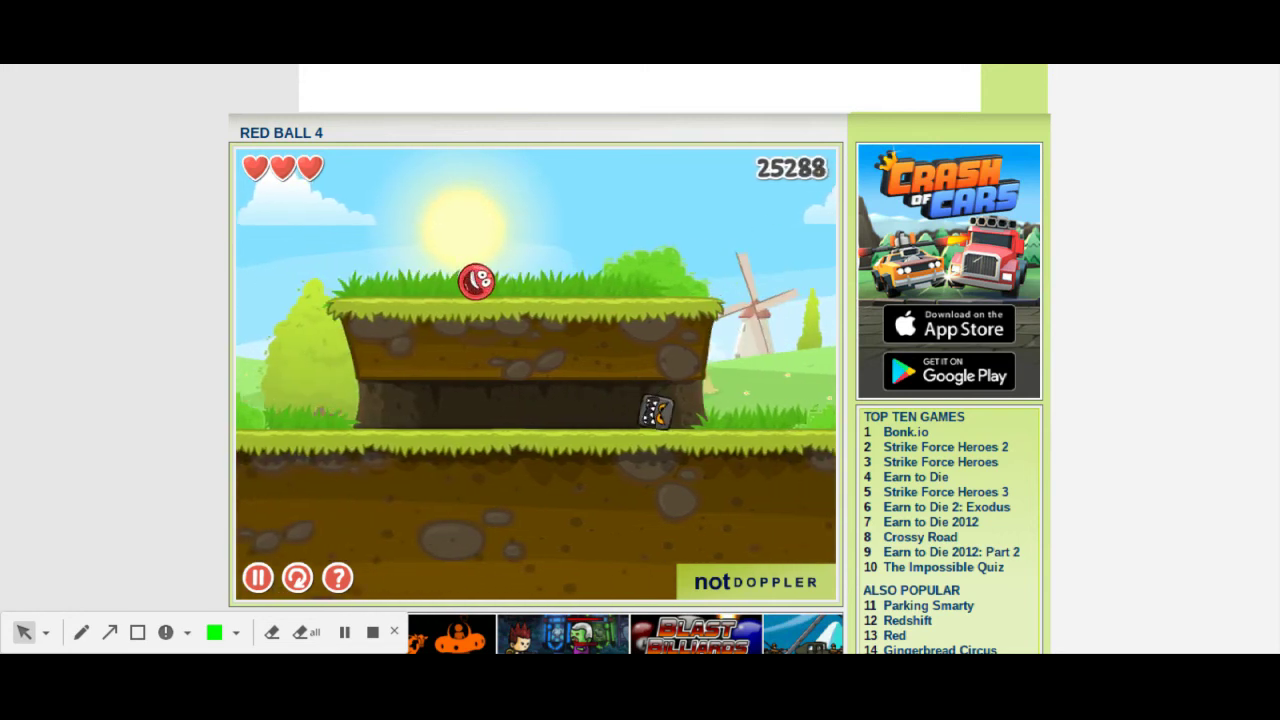
key("Right")
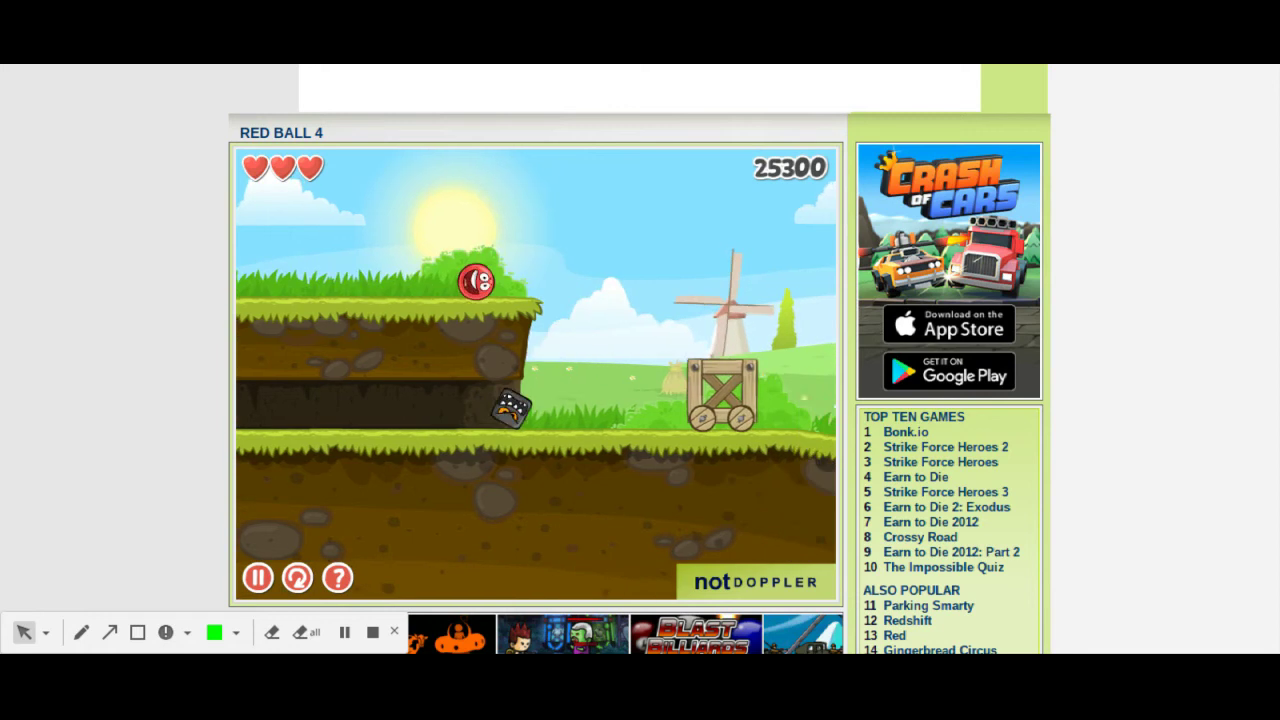
key("Right")
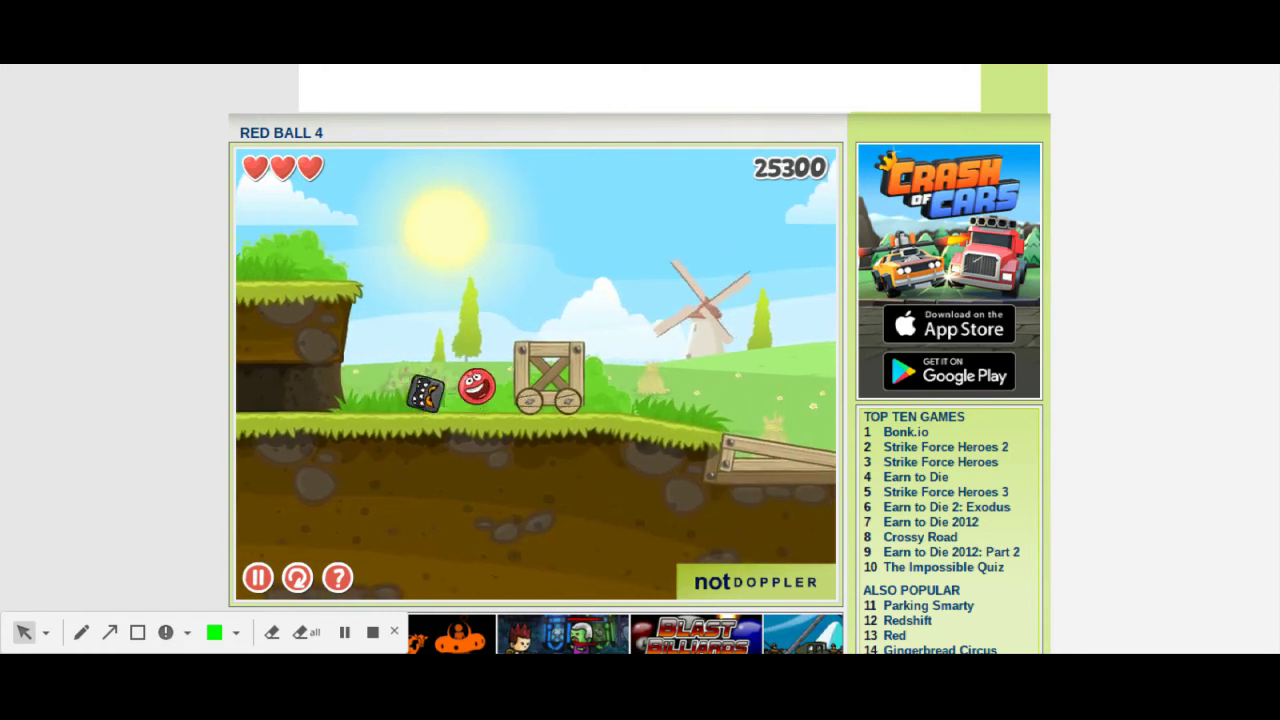
Push the wooden cart onto the bridge, then restart the level with R
key("Up")
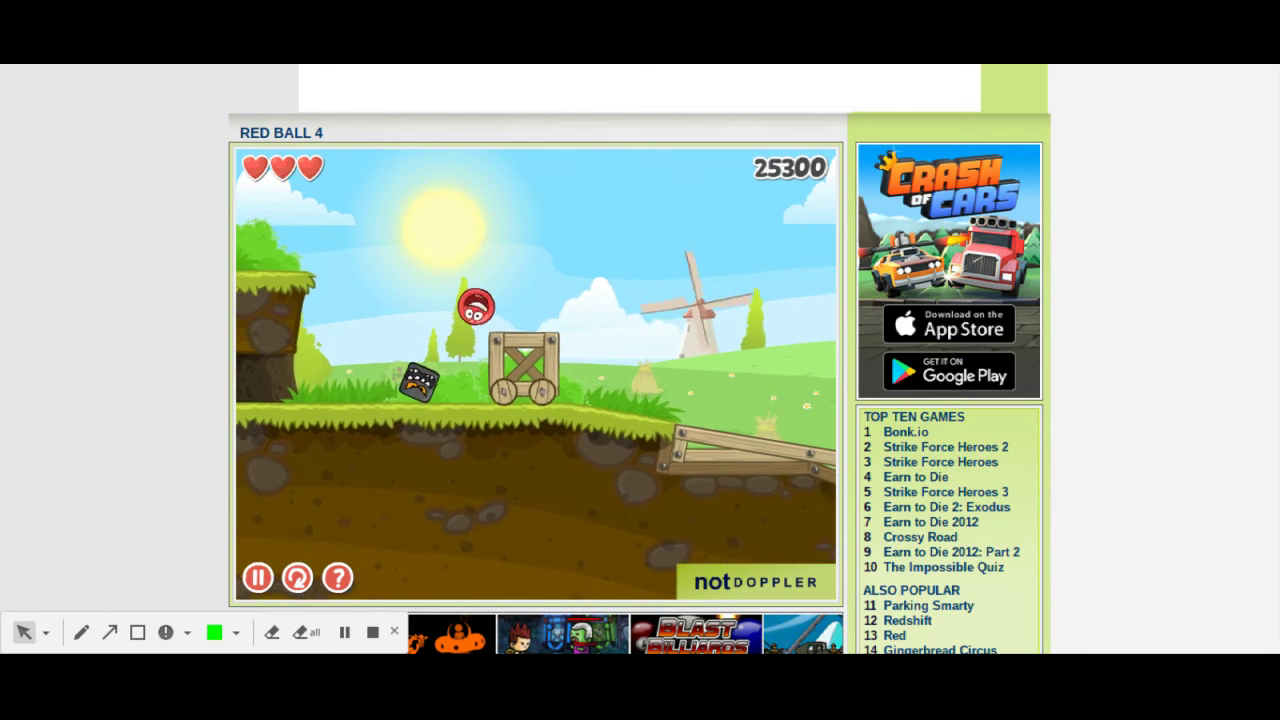
key("Right")
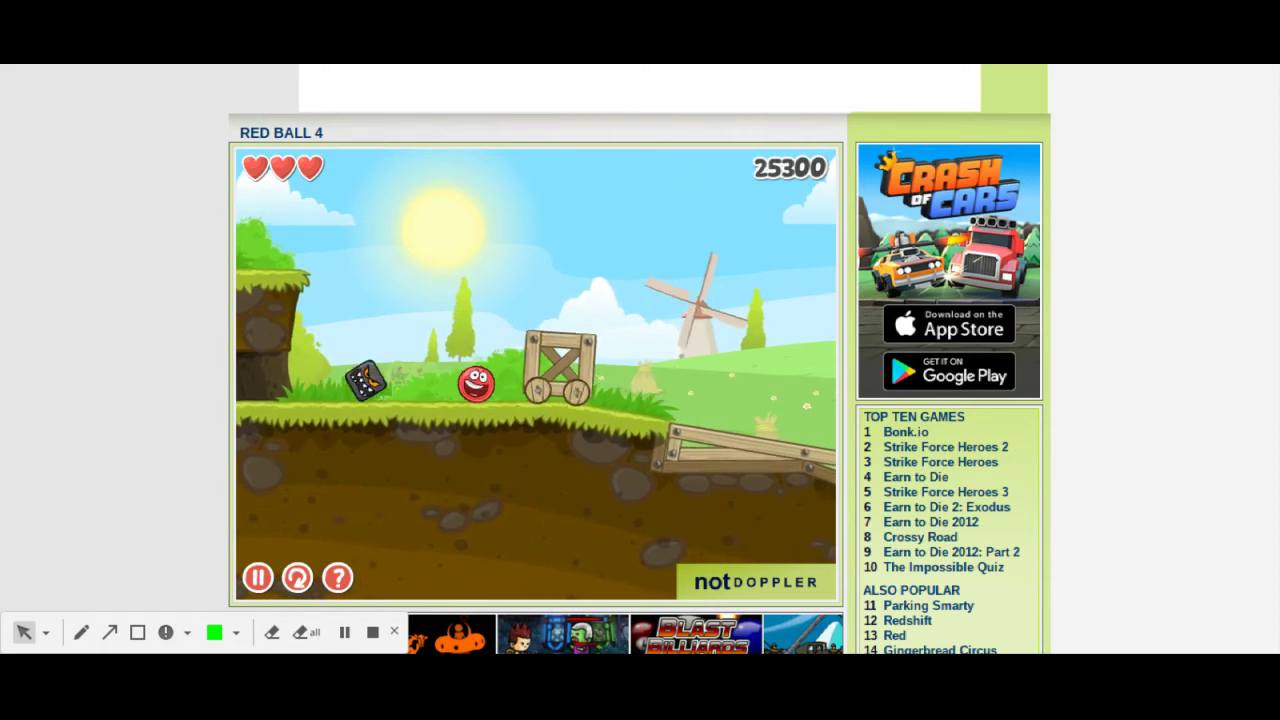
key("Up")
key("Right")
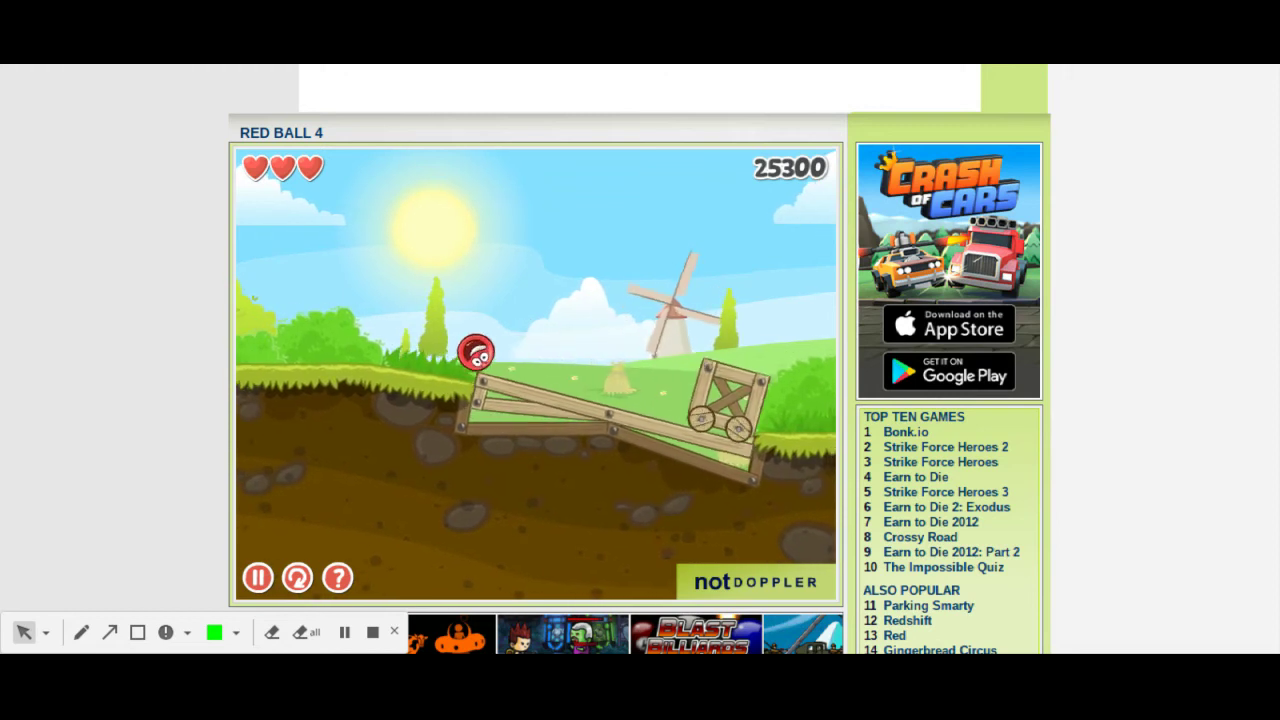
key("Left")
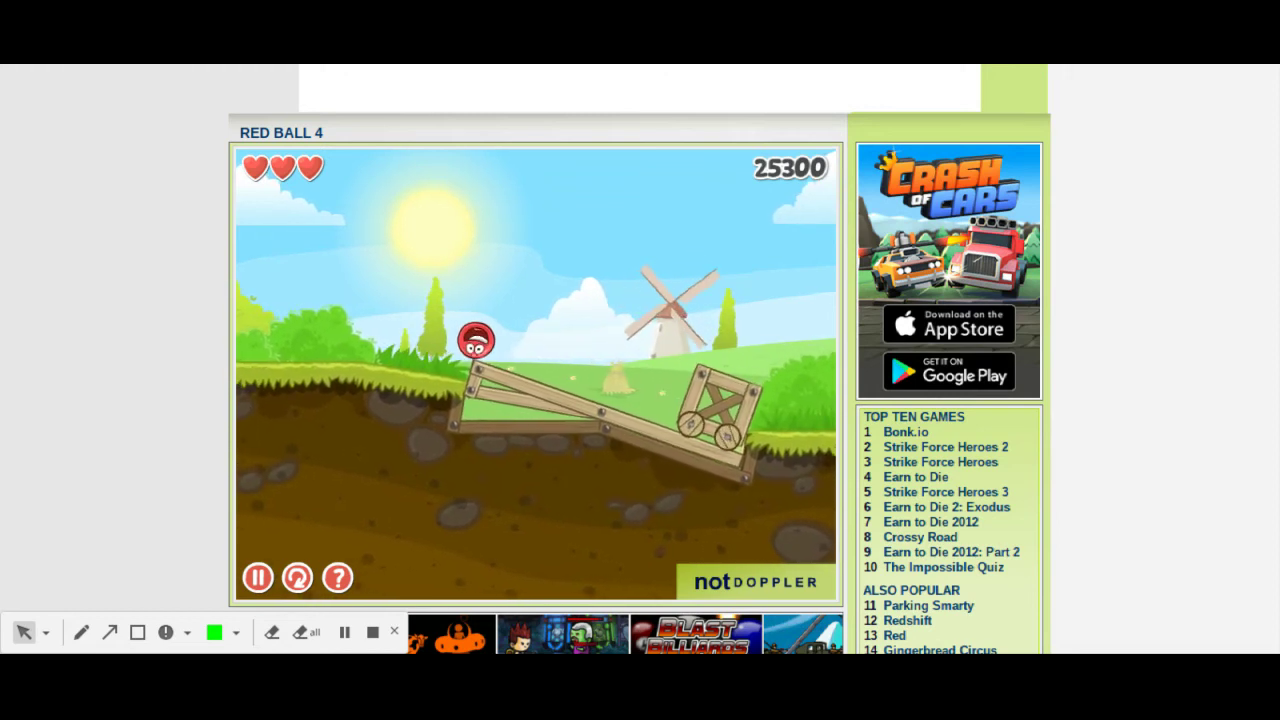
key("r")
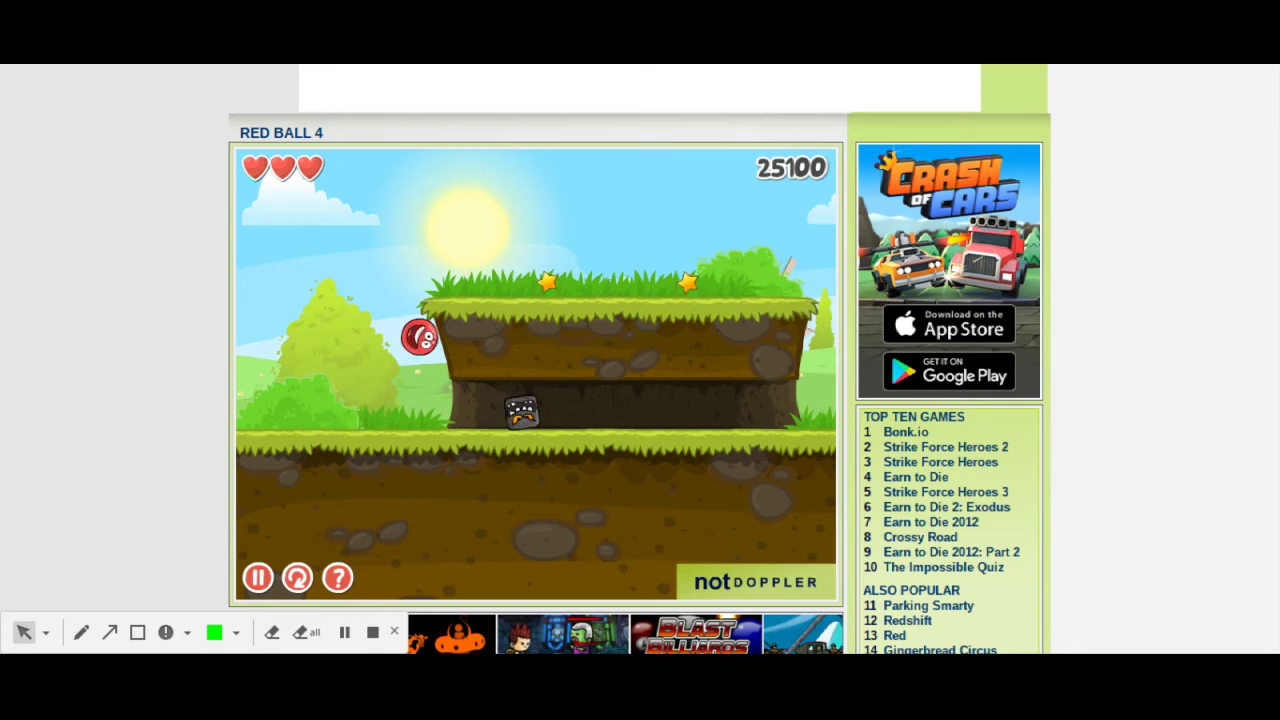
Roll the ball right through the tunnel and out toward the enemy
key("Right")
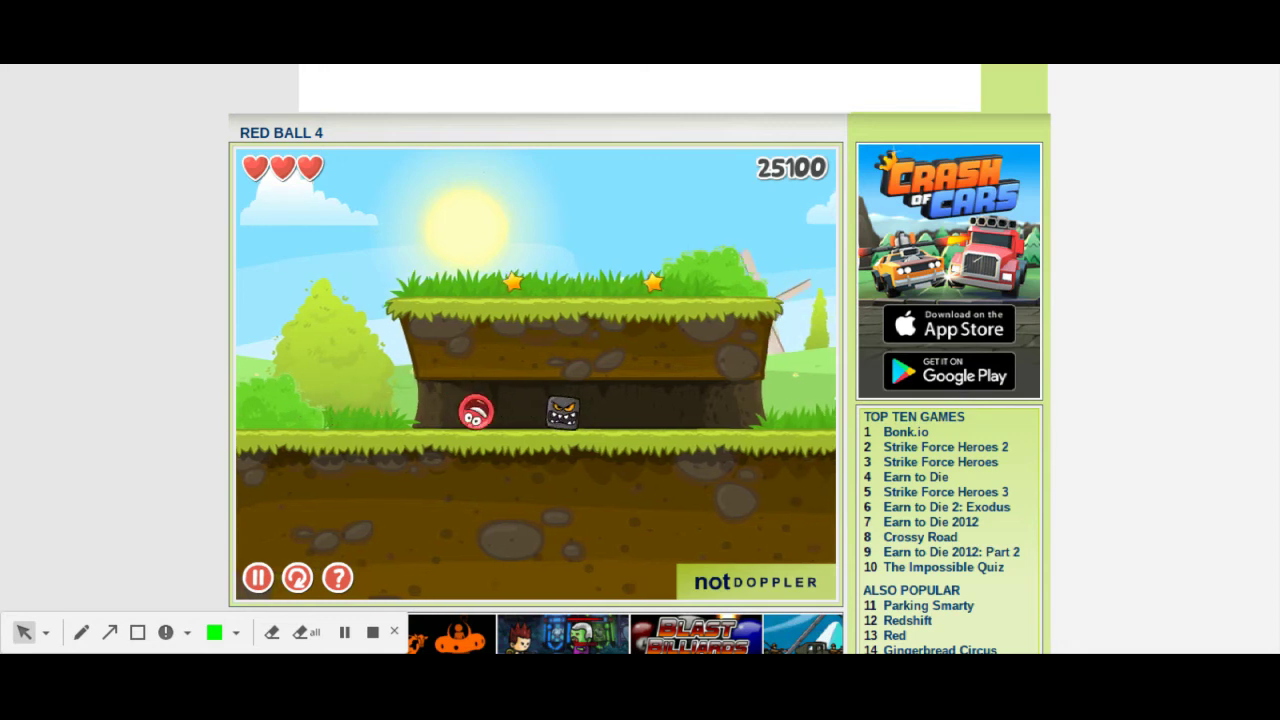
key("Right")
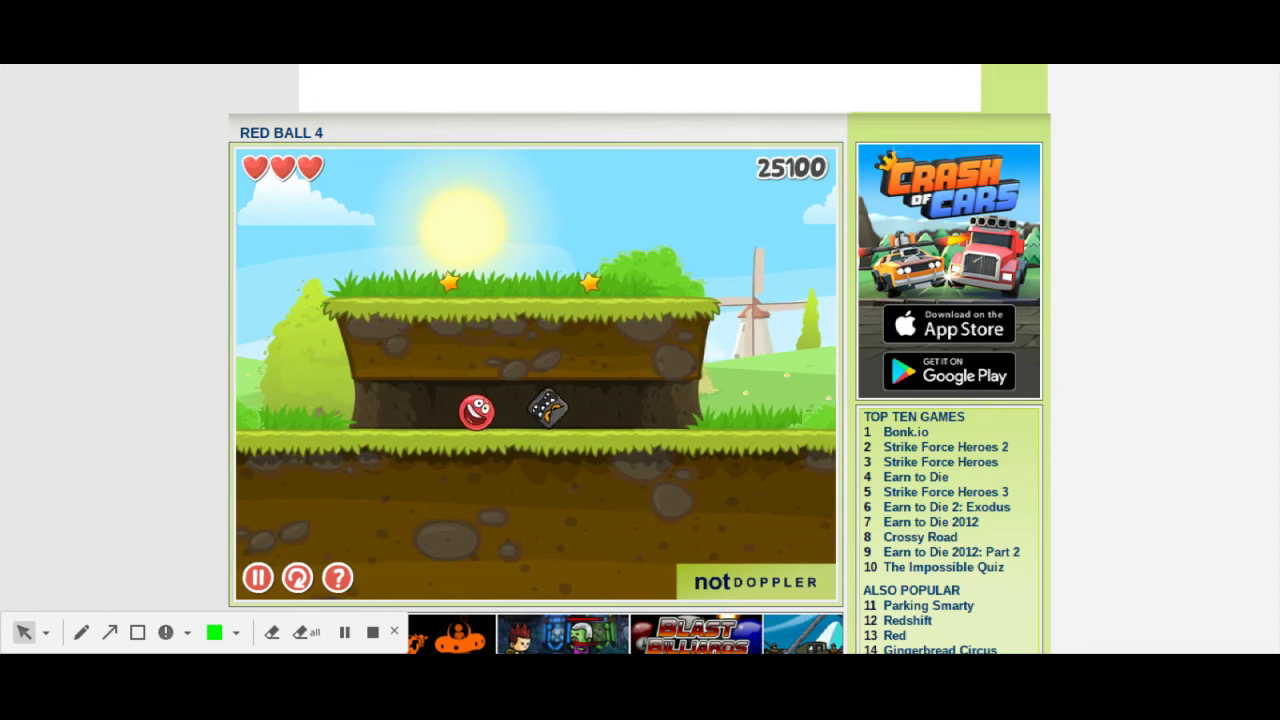
key("Right")
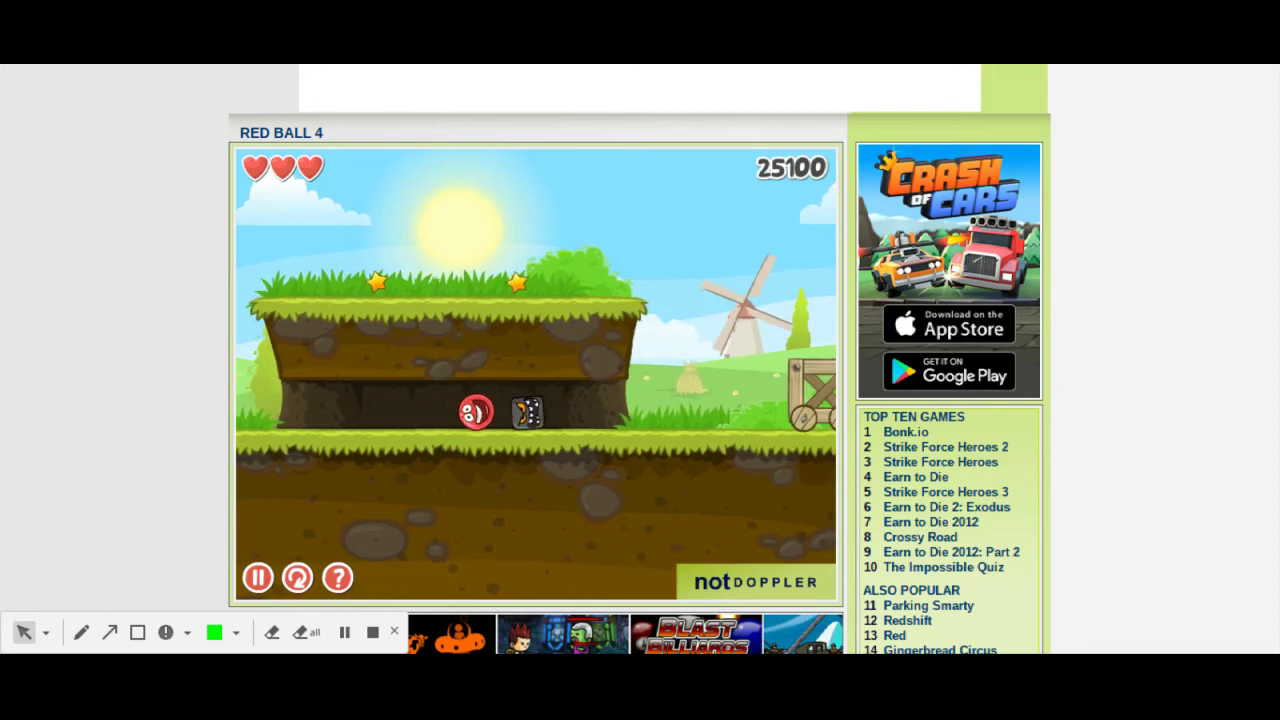
key("Right")
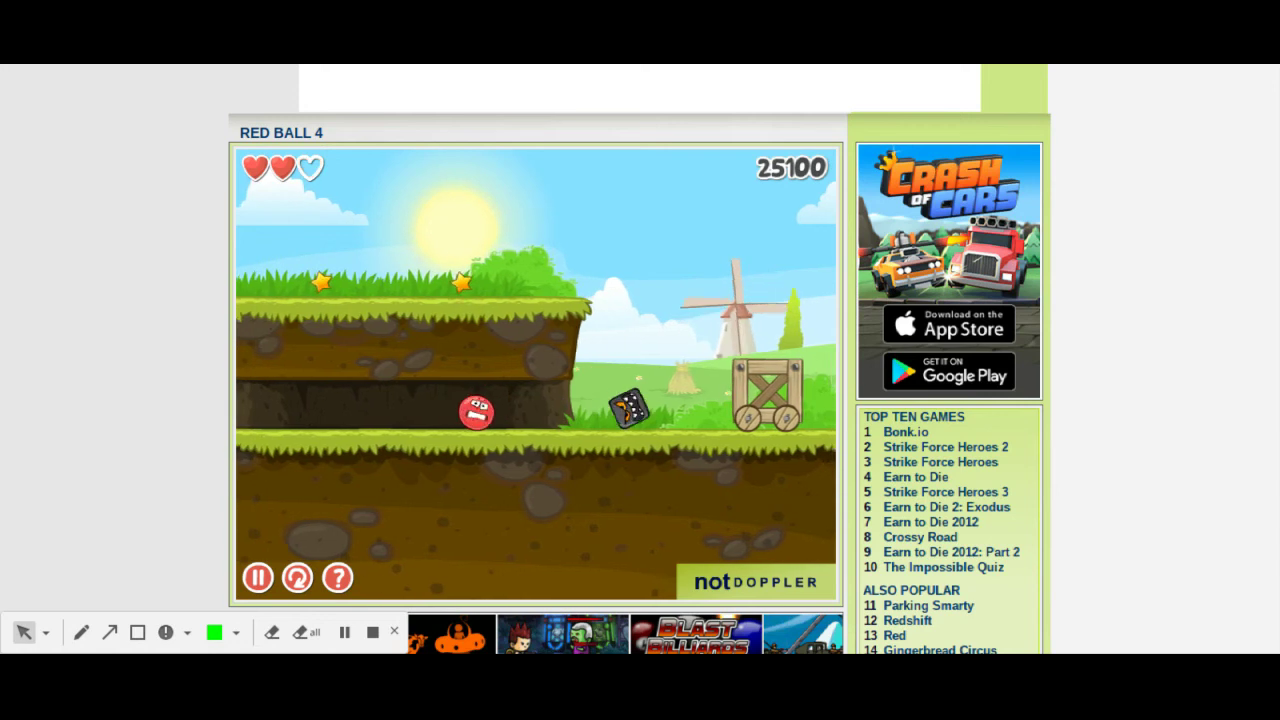
Jump above the black square enemy and stomp it
key("Right")
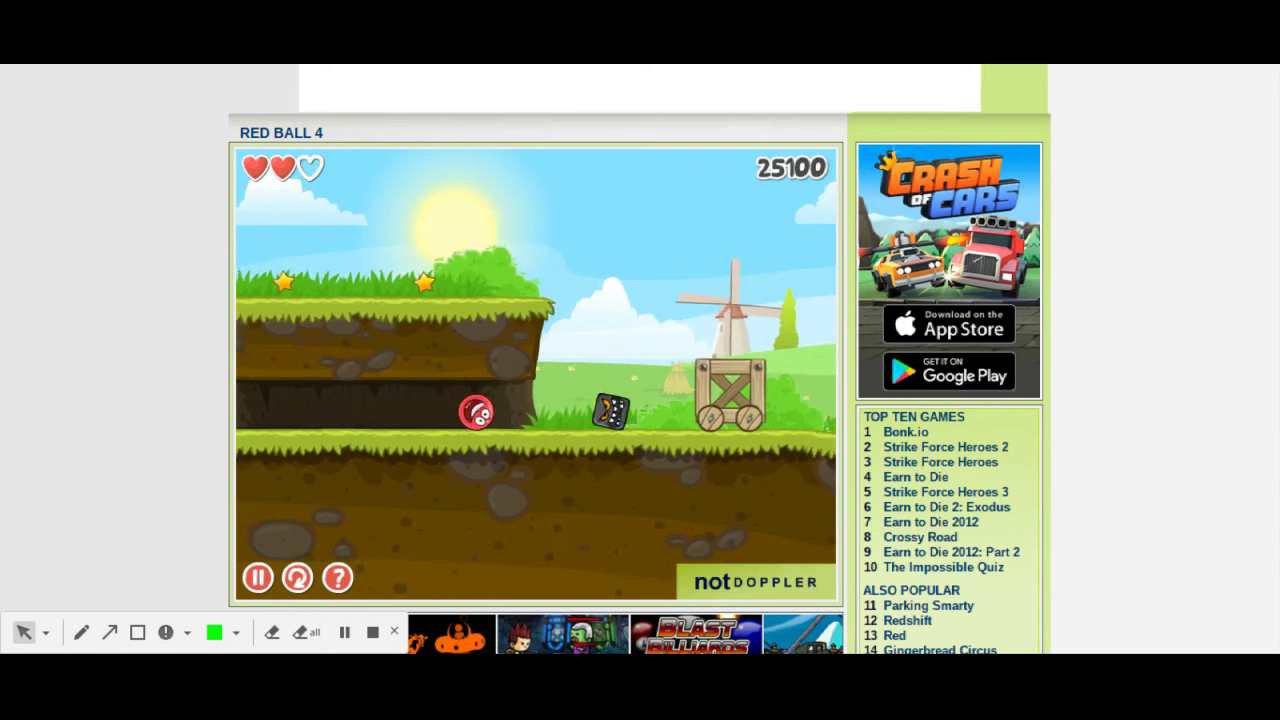
key("Up")
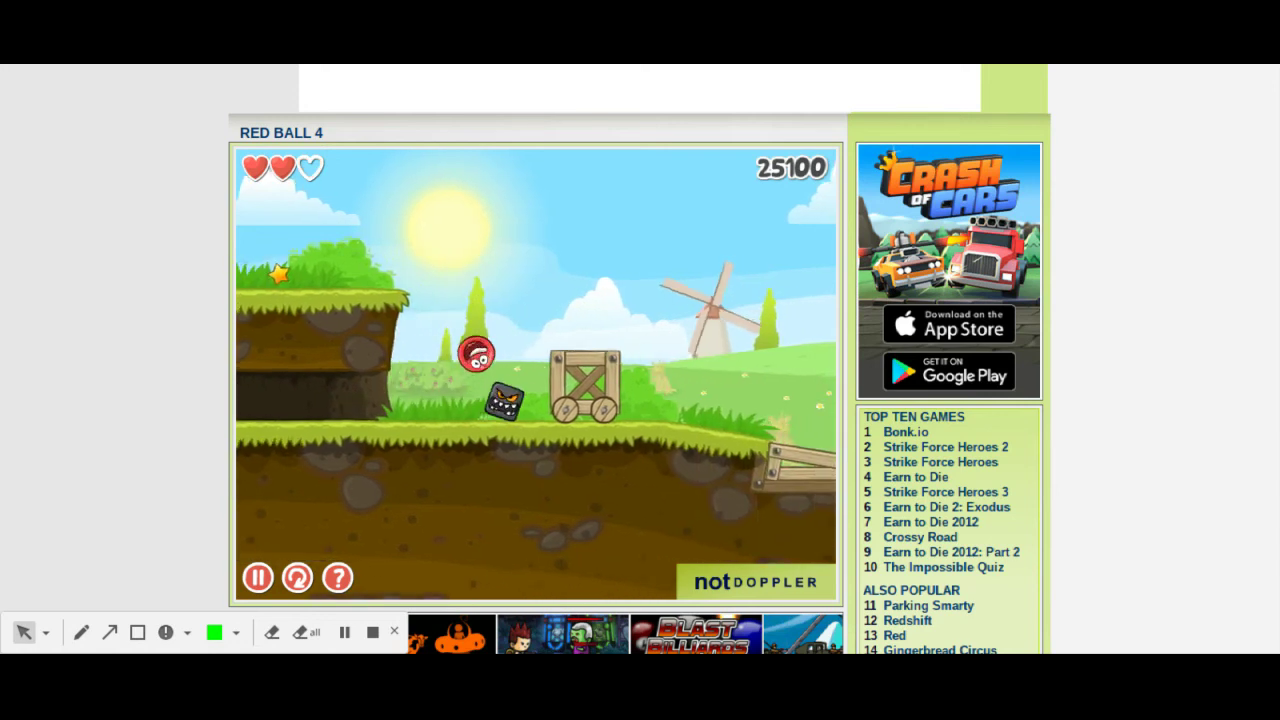
key("Right")
key("Up")
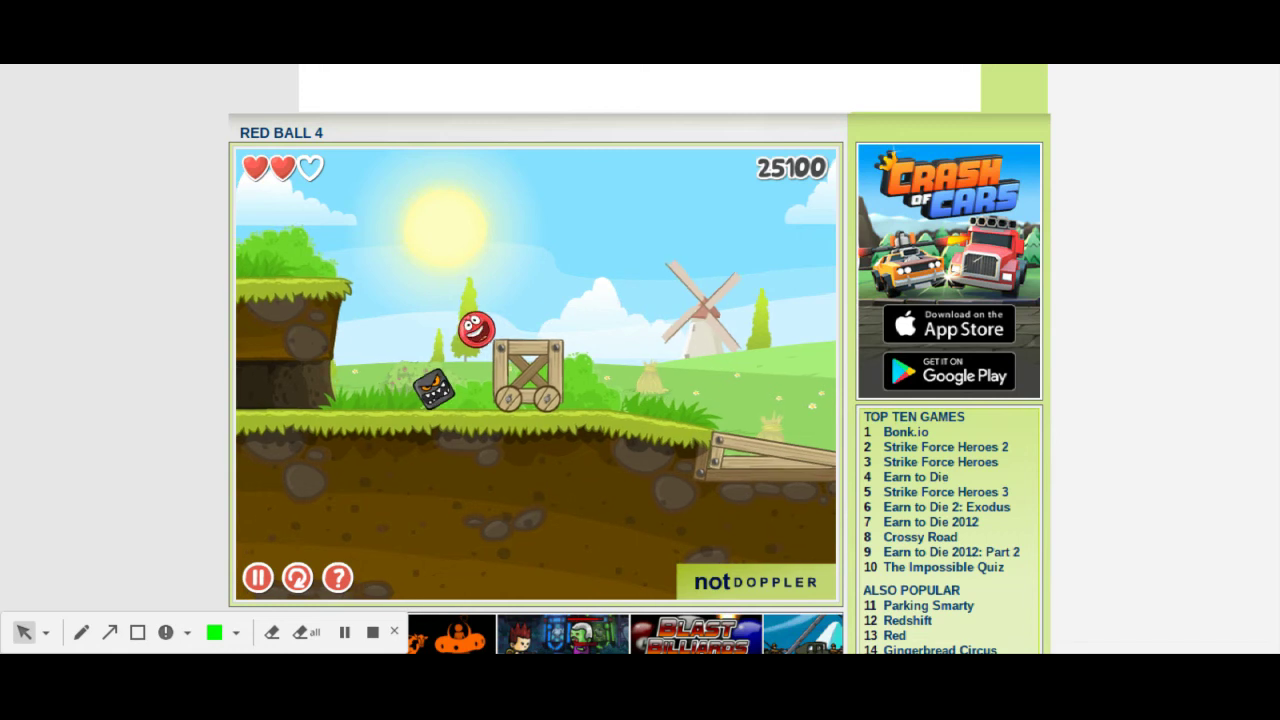
key("Left")
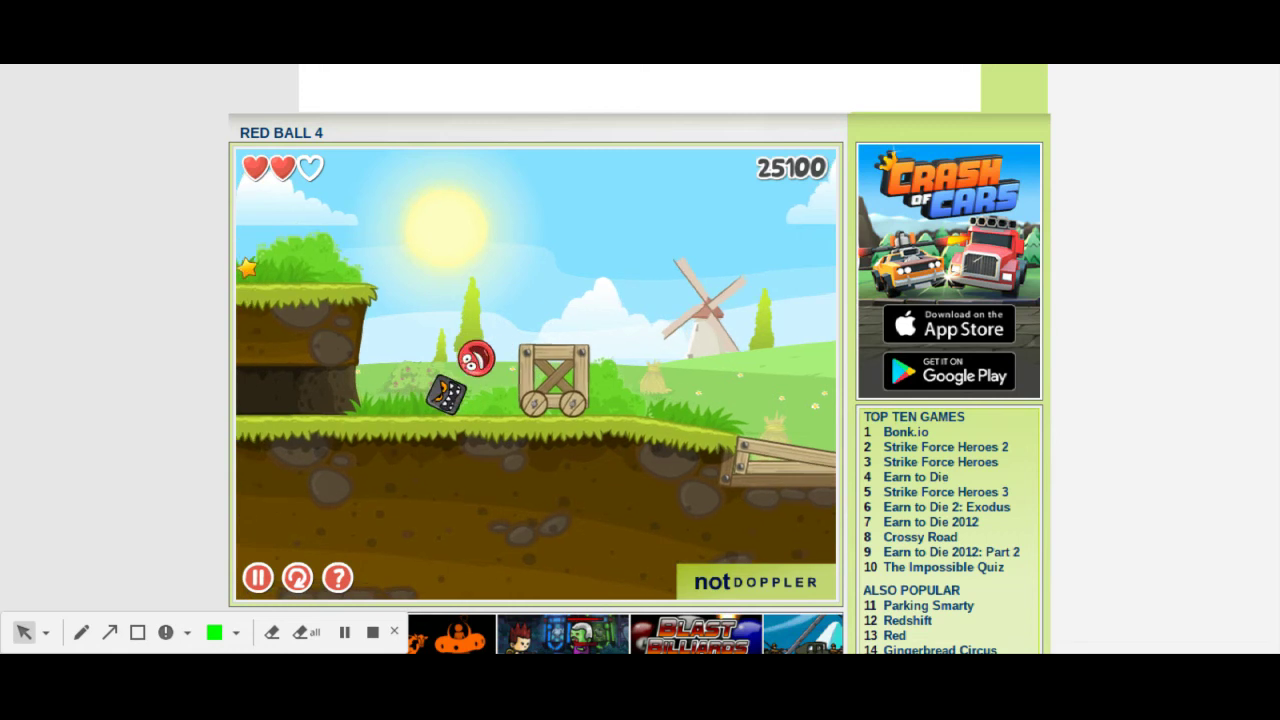
key("Right")
key("Right")
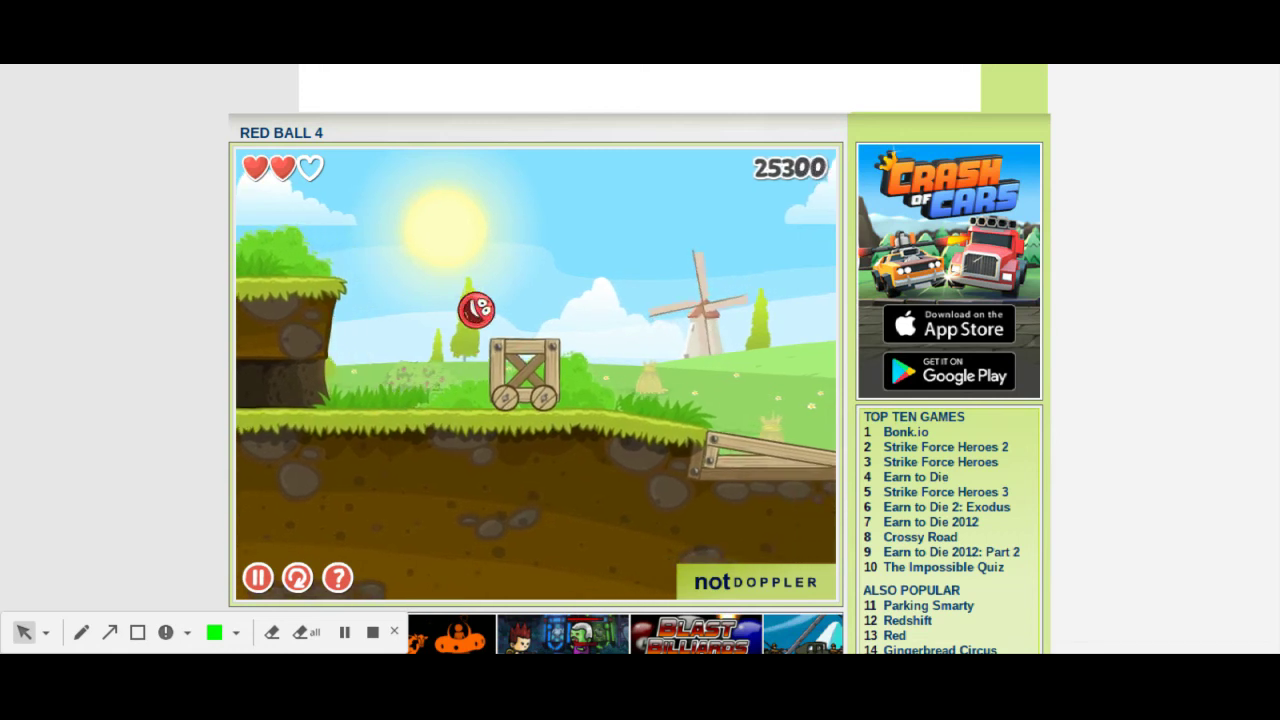
Shift the crate left, then jump onto the grassy ledge and collect its star
key("Up")
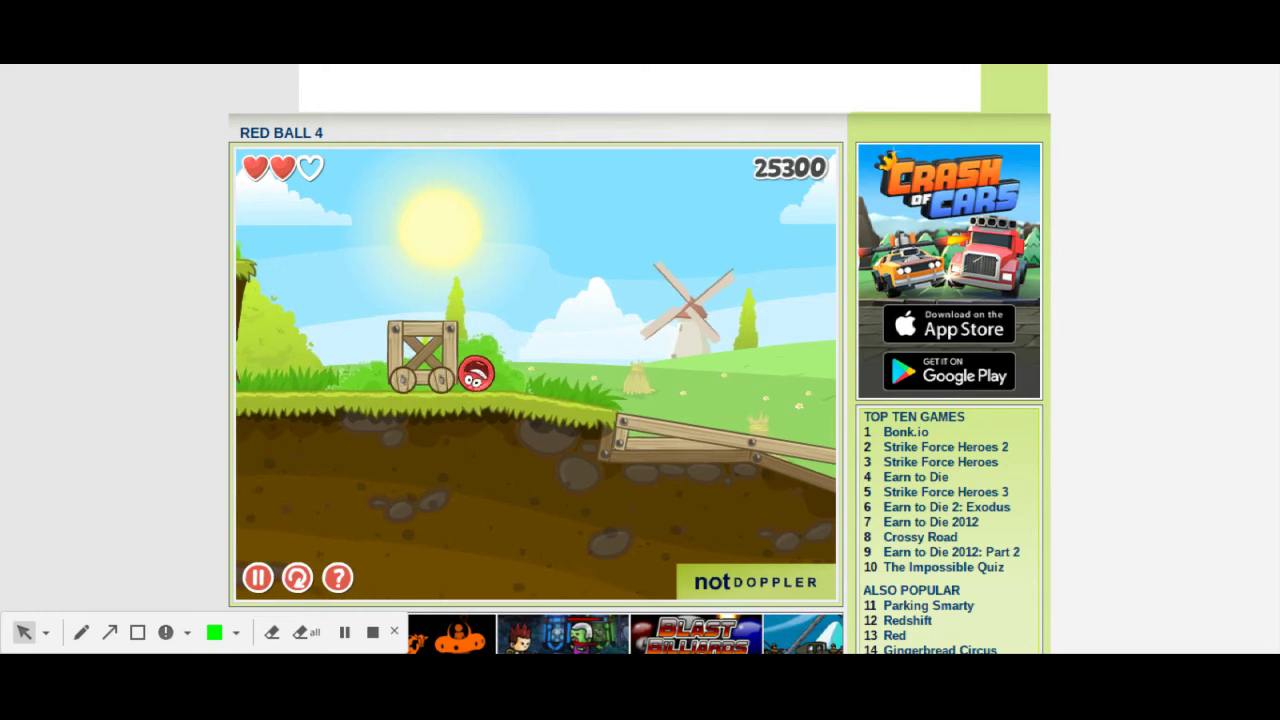
key("Left")
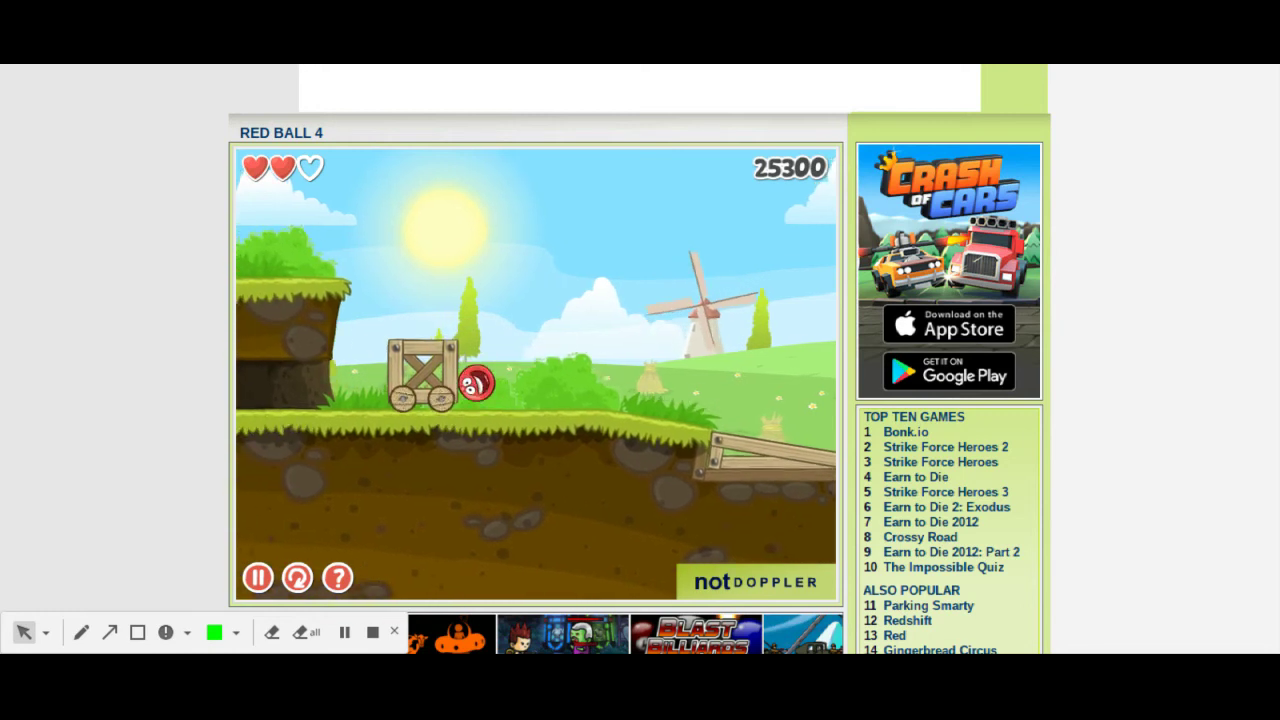
key("Up")
key("Left")
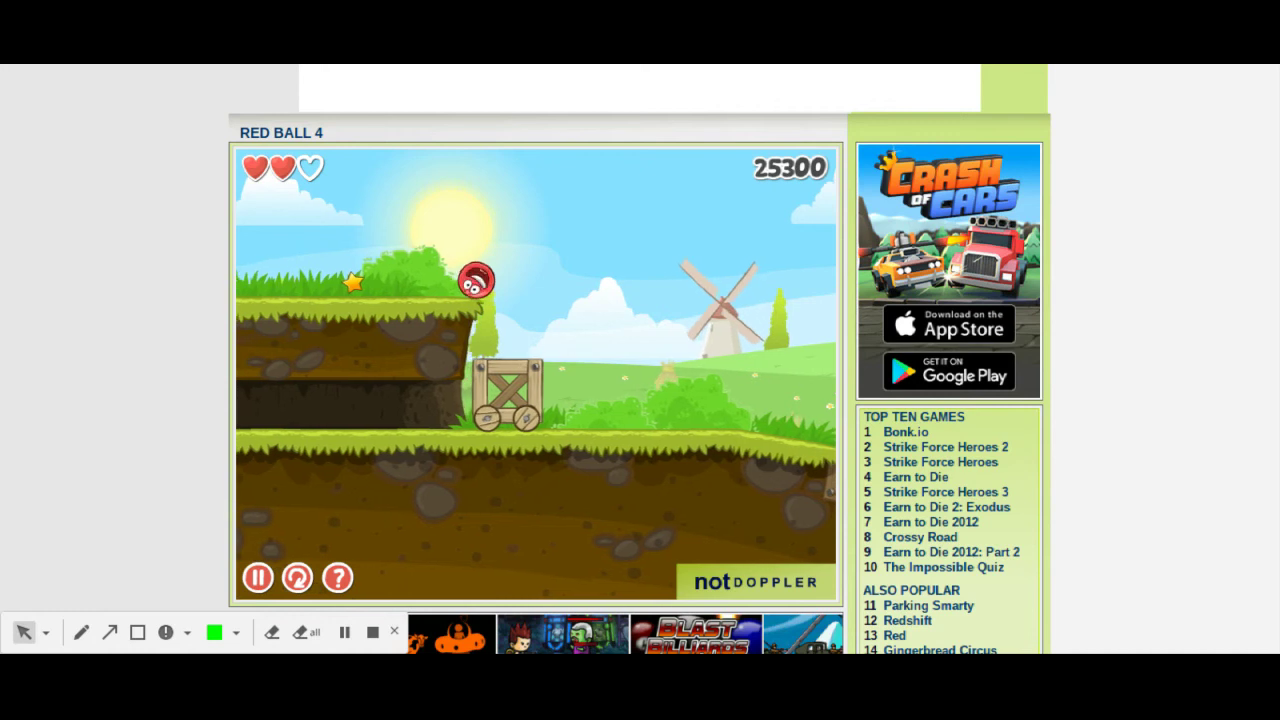
key("Left")
key("Up")
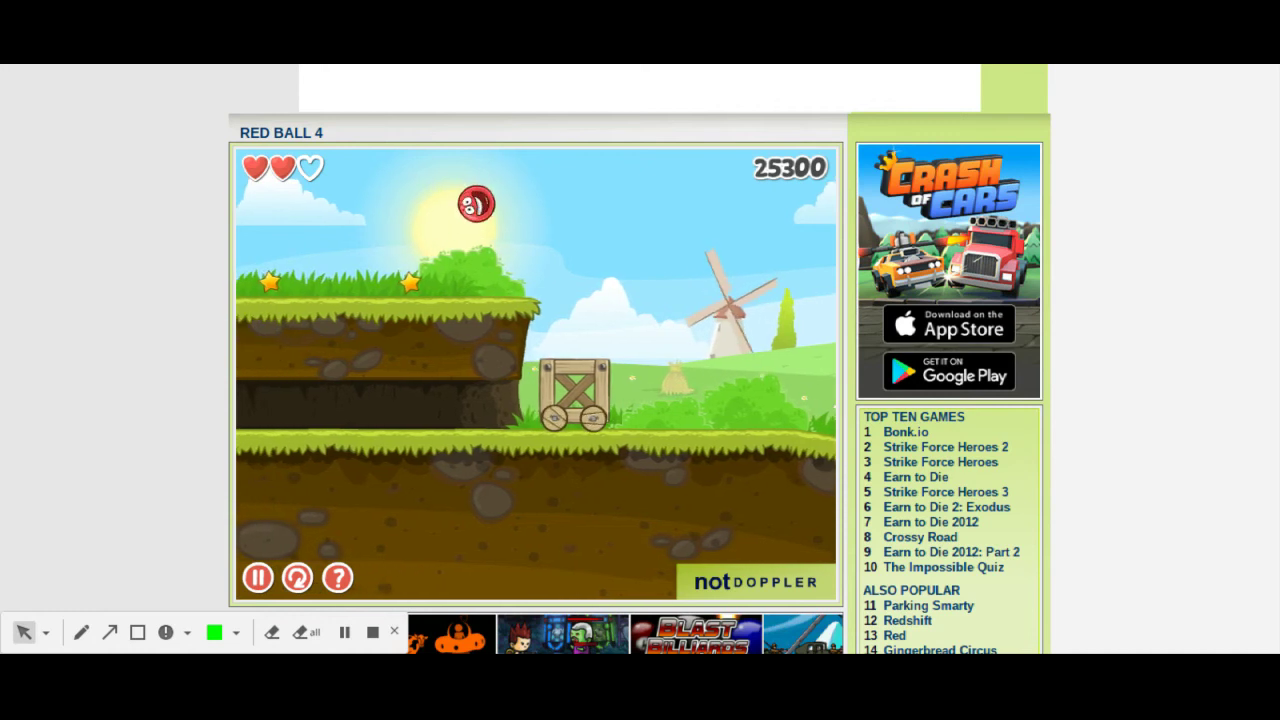
key("Left")
key("Left")
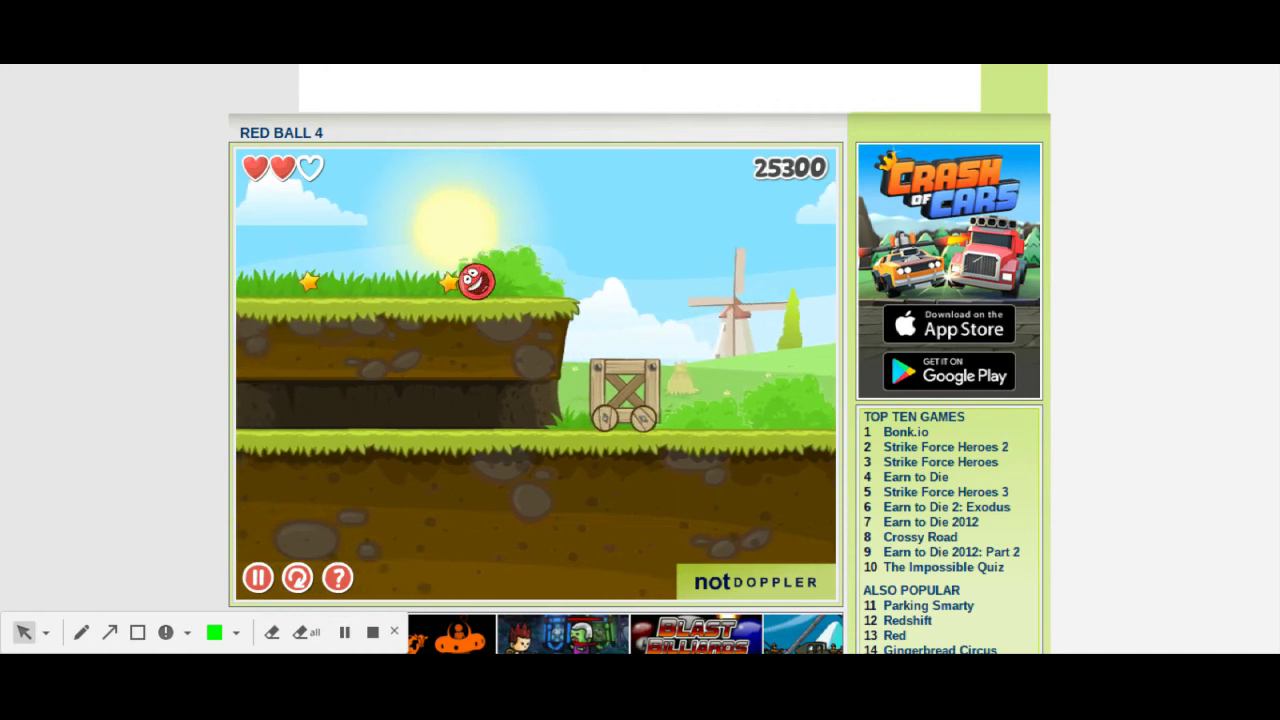
key("Left")
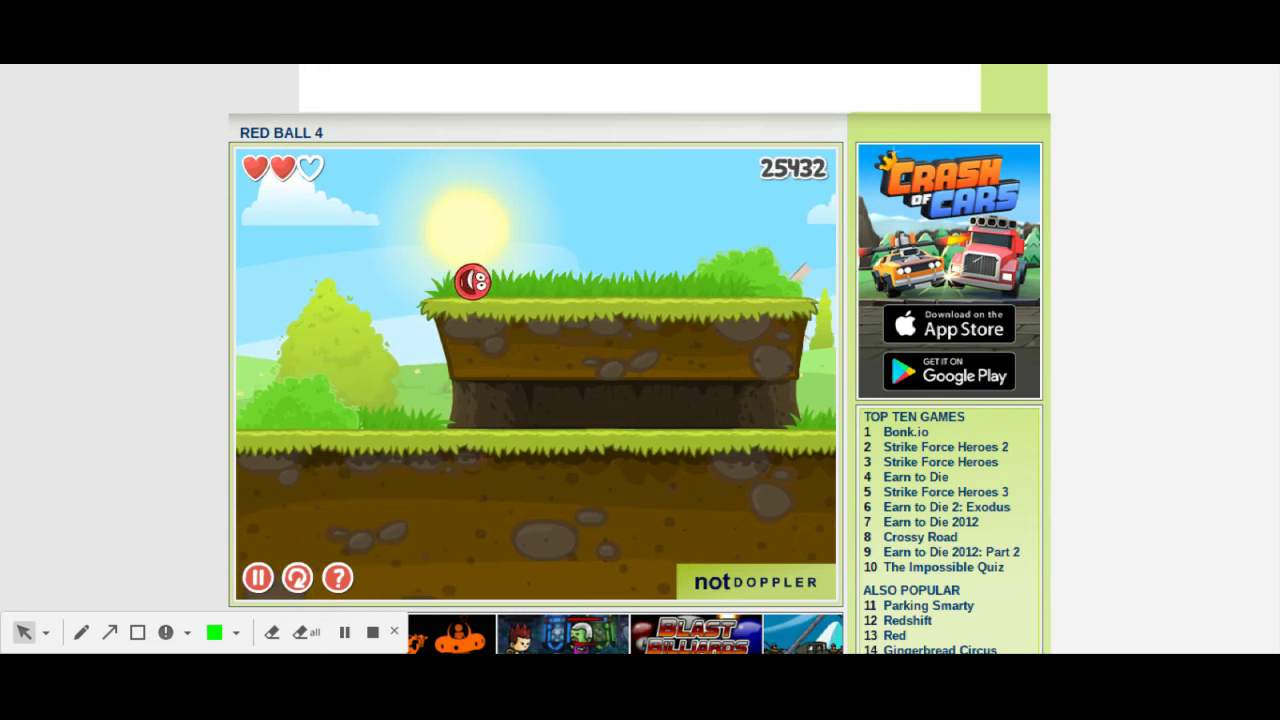
Roll back right and push the crate toward the plank ramp
key("Right")
key("Right")
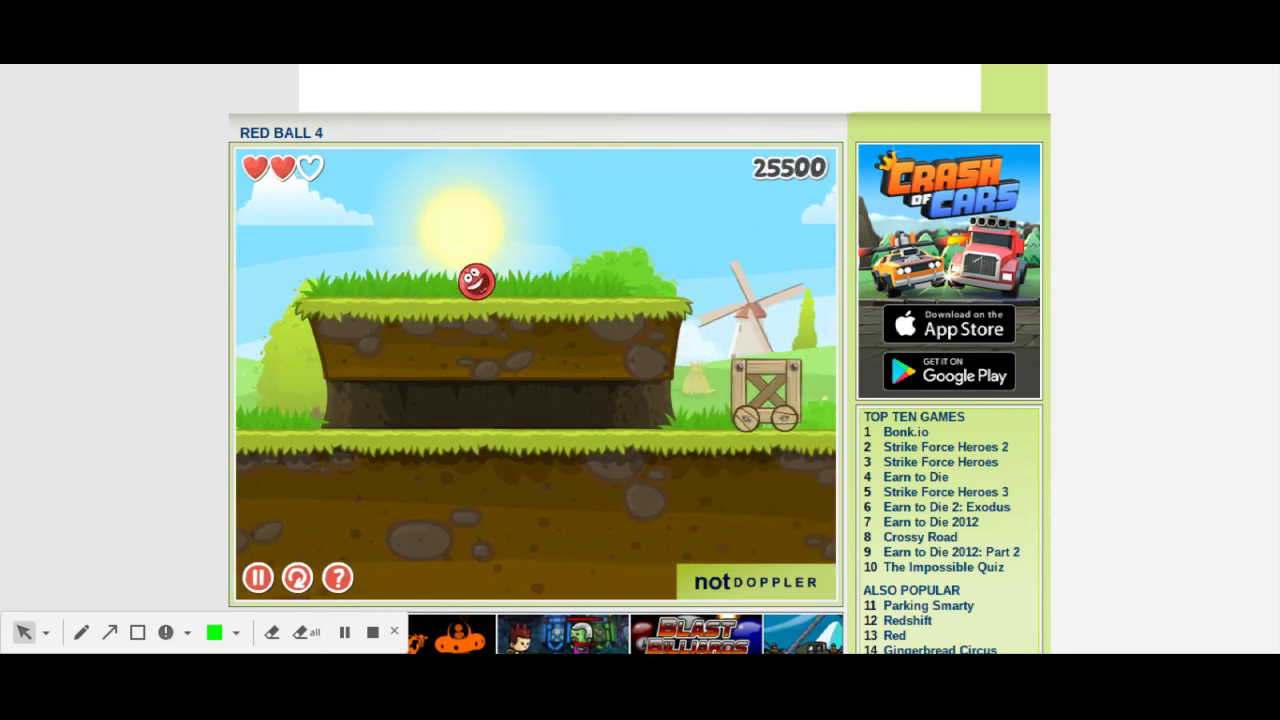
key("Right")
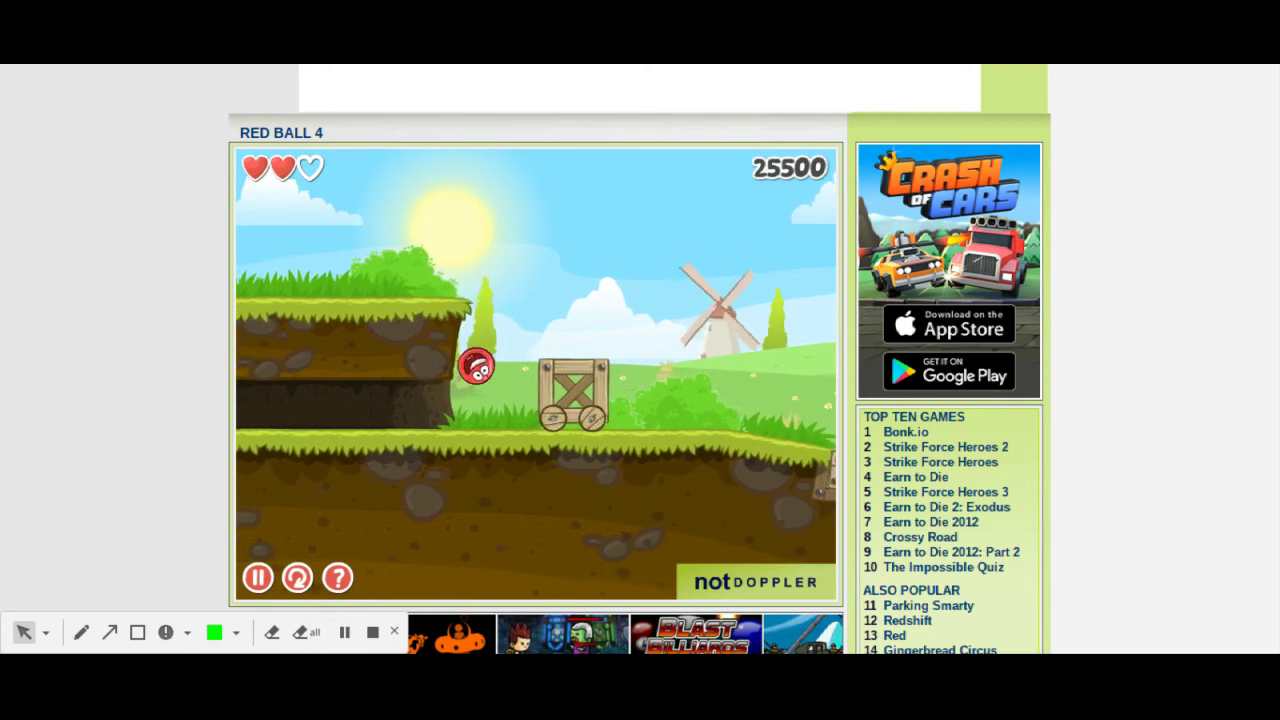
key("Right")
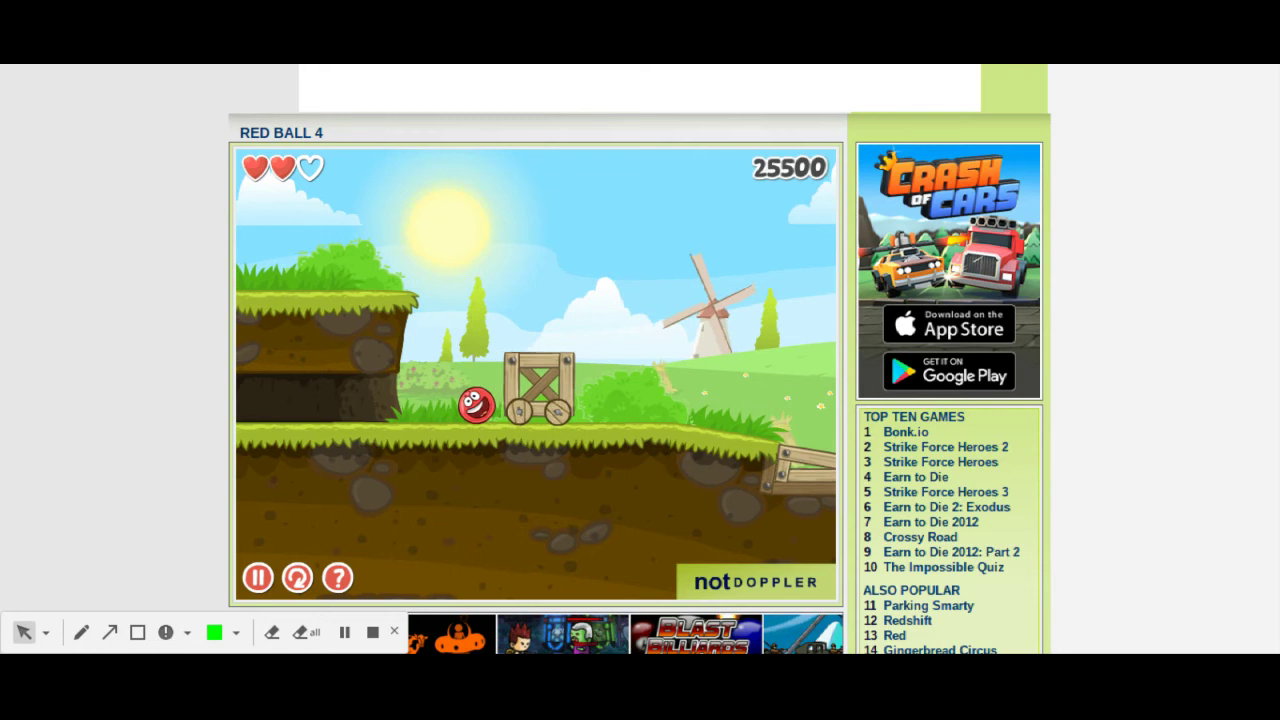
key("Right")
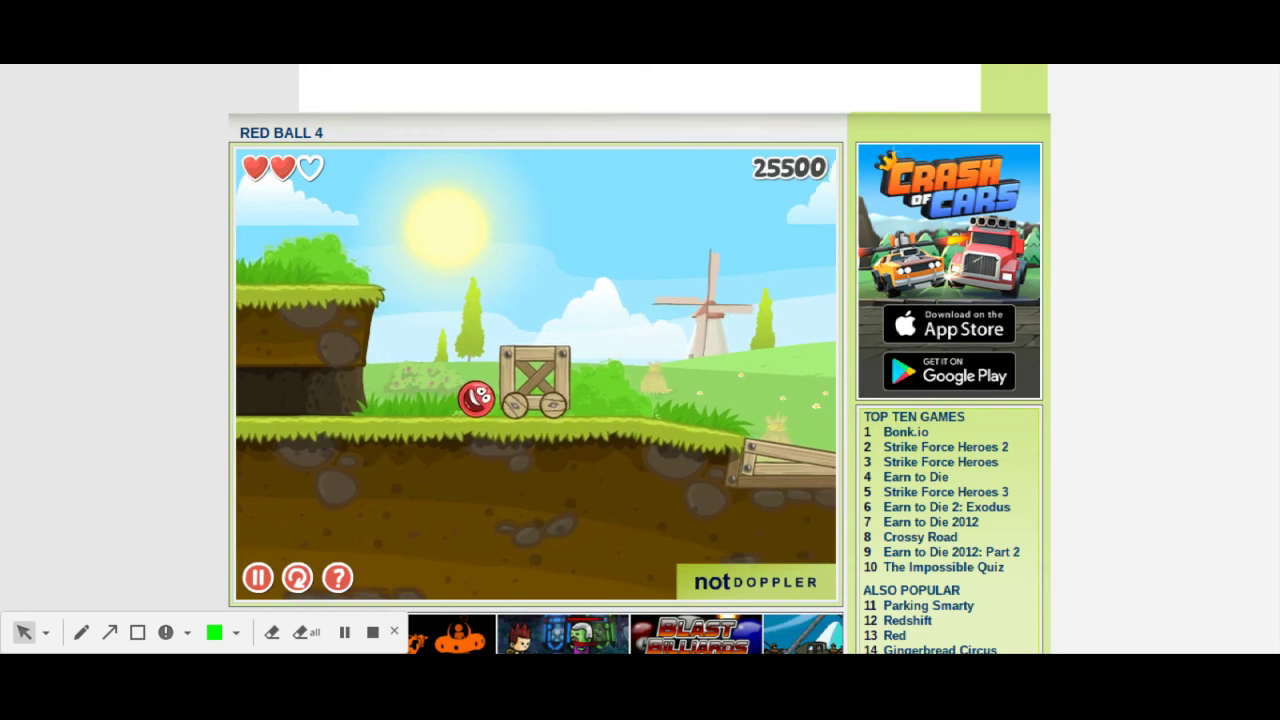
key("Right")
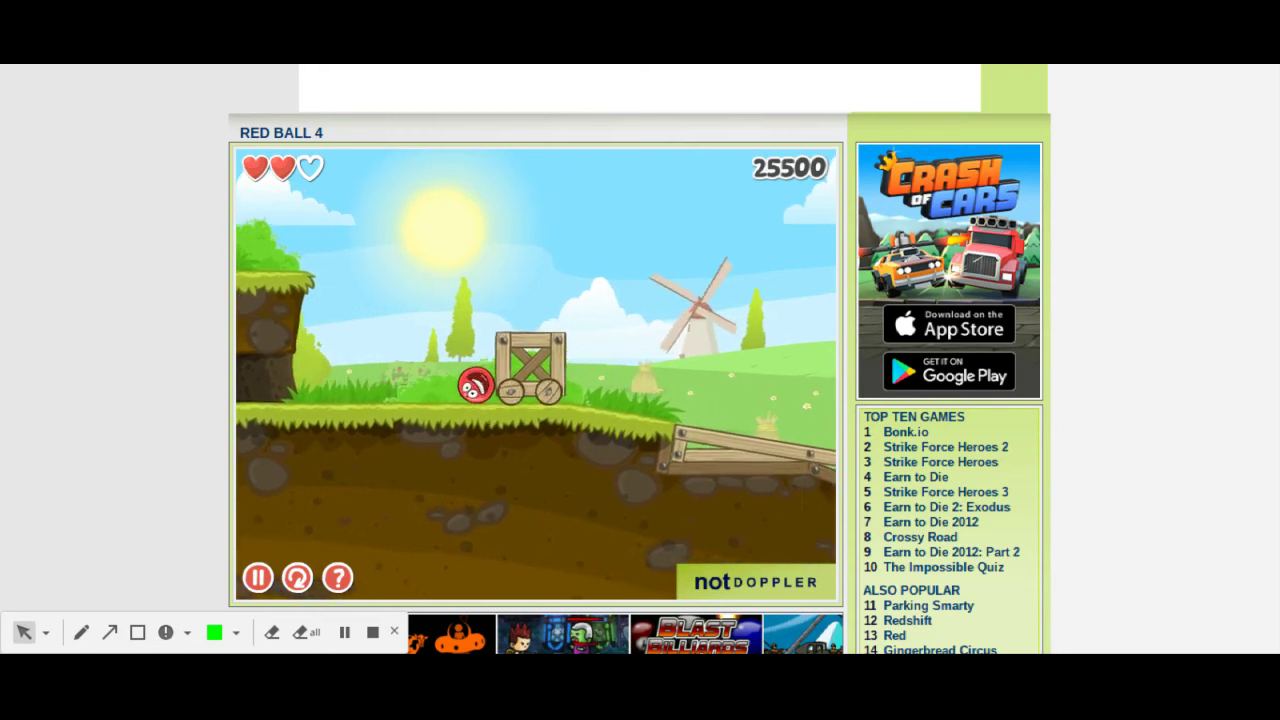
Push the crate onto the plank, roll across it, and hop toward the higher cliff
key("Right")
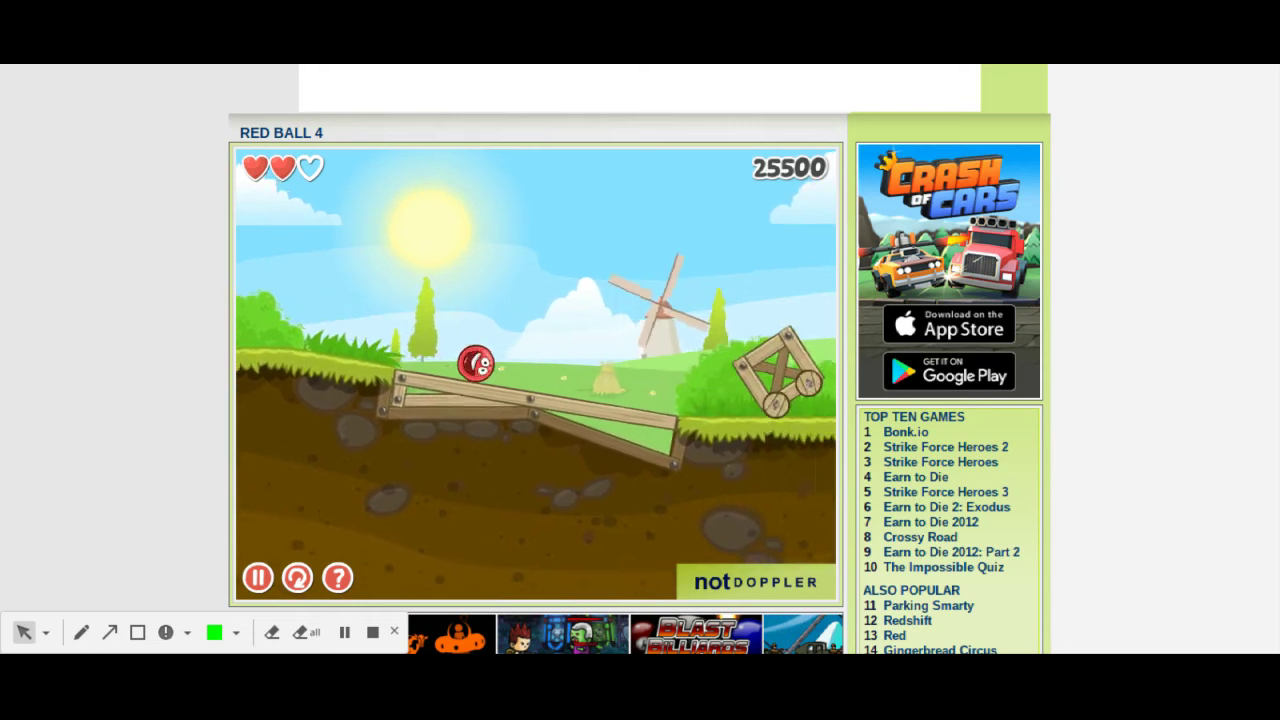
key("Right")
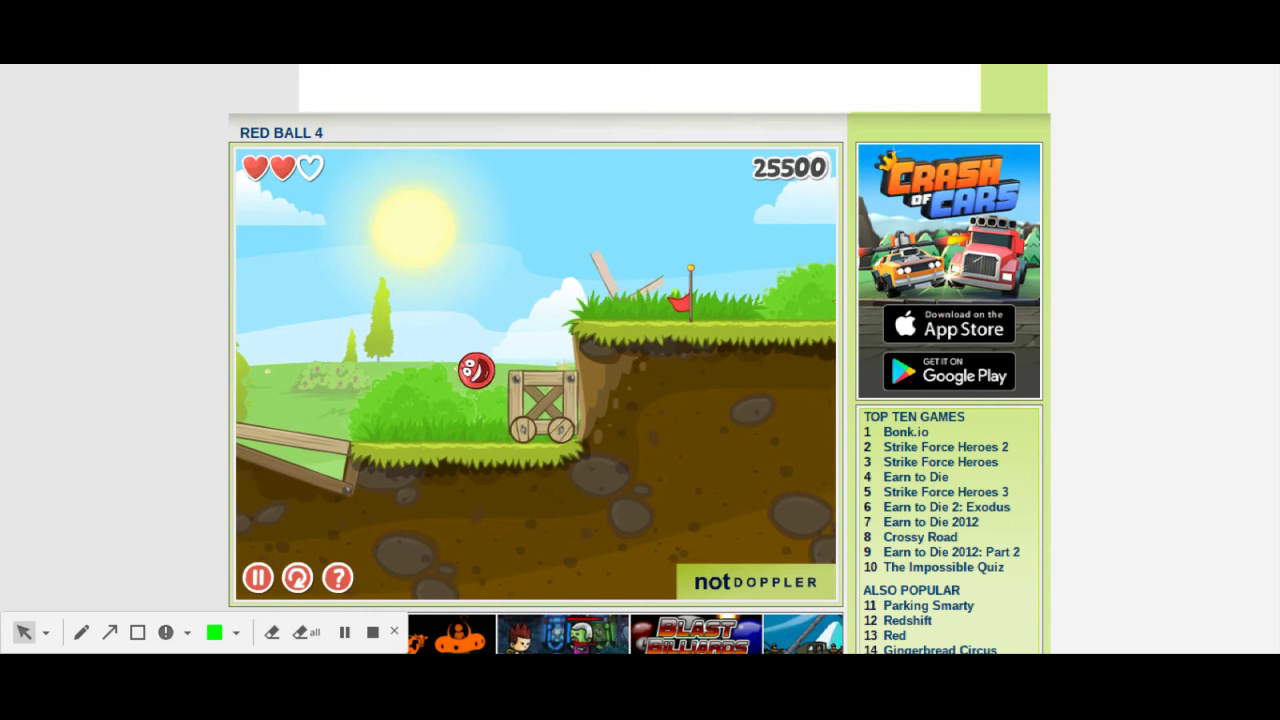
key("Up")
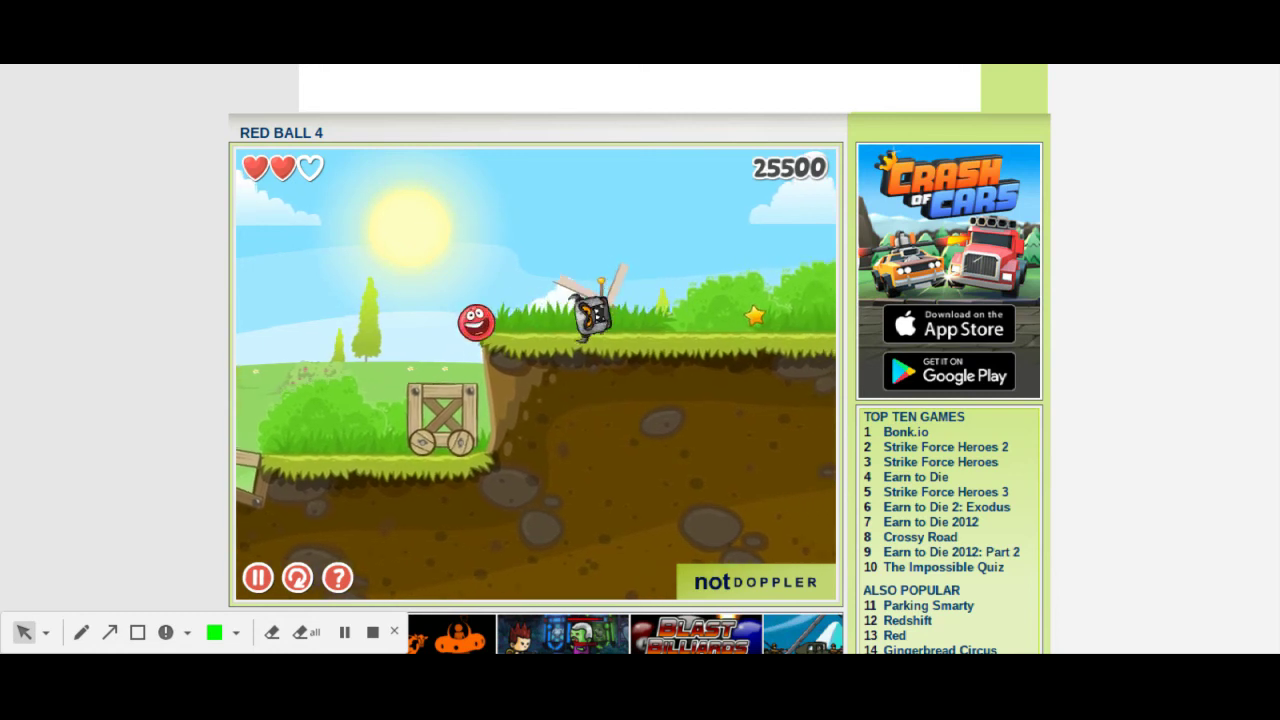
Jump onto the upper ledge, bounce on the black square enemy, and collect the star
key("Up")
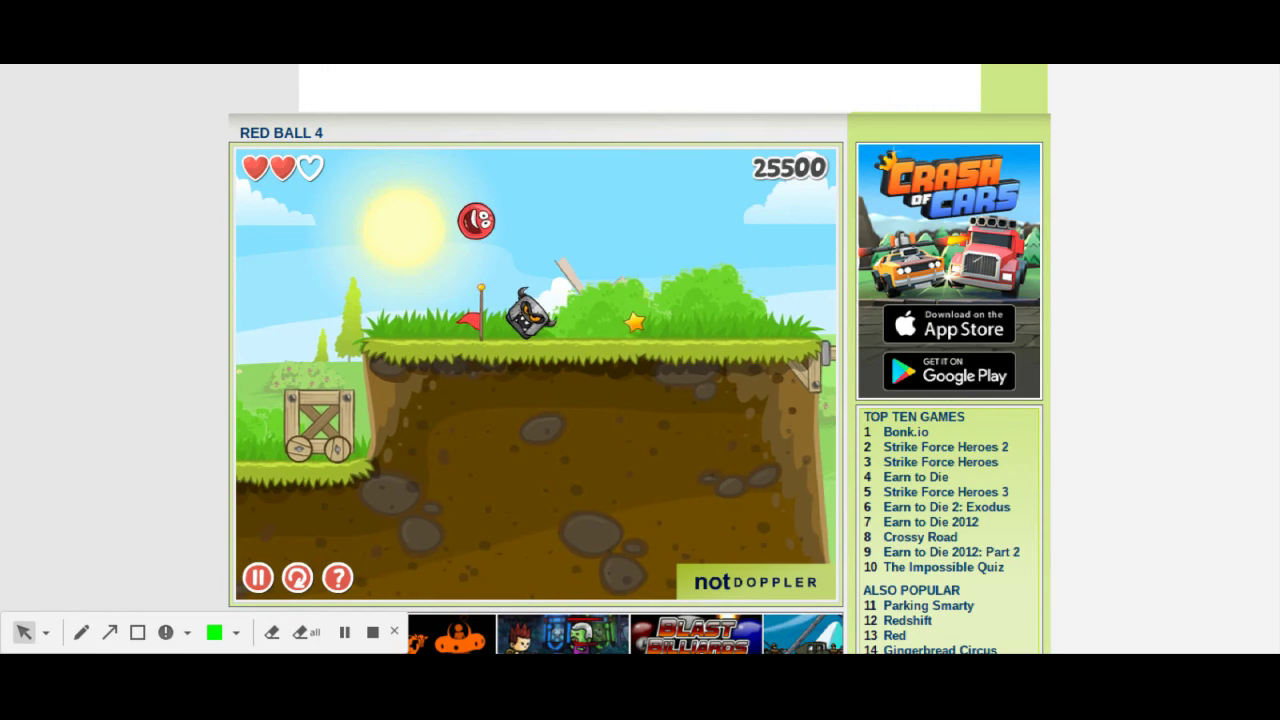
key("Right")
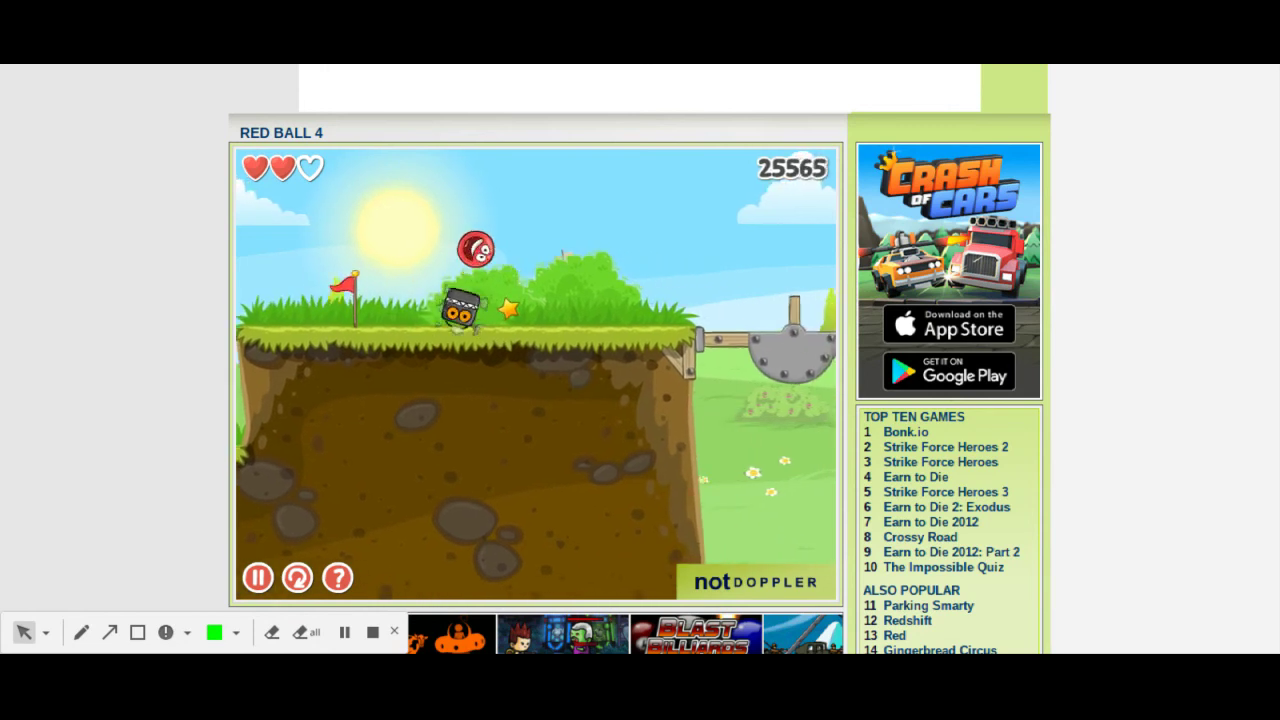
key("Up")
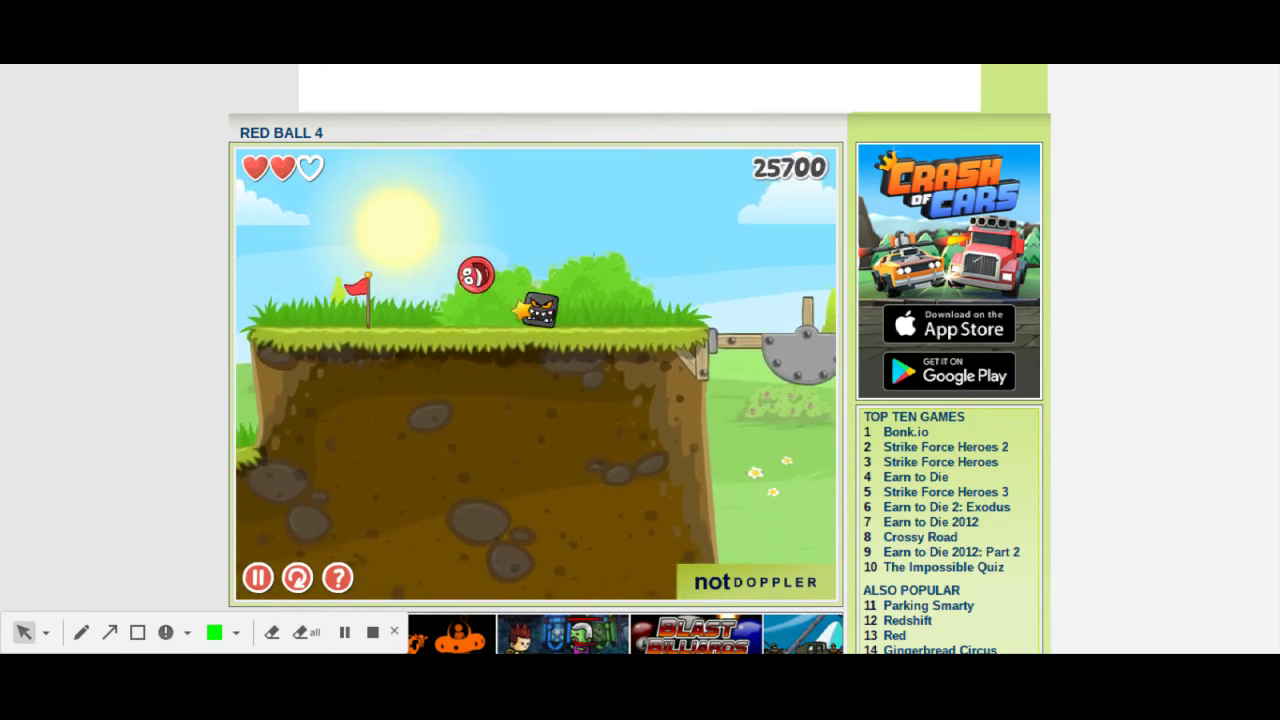
key("Right")
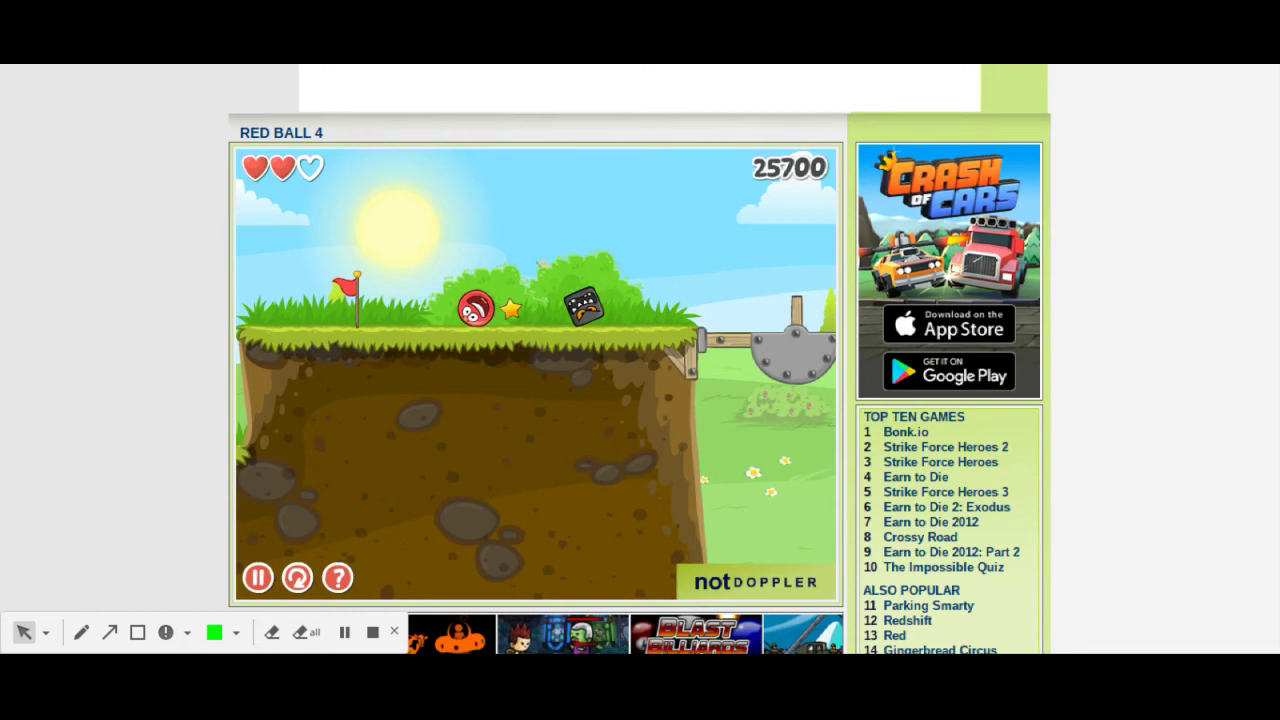
Back up left, then jump over the black box and roll to the cliff edge
key("Left")
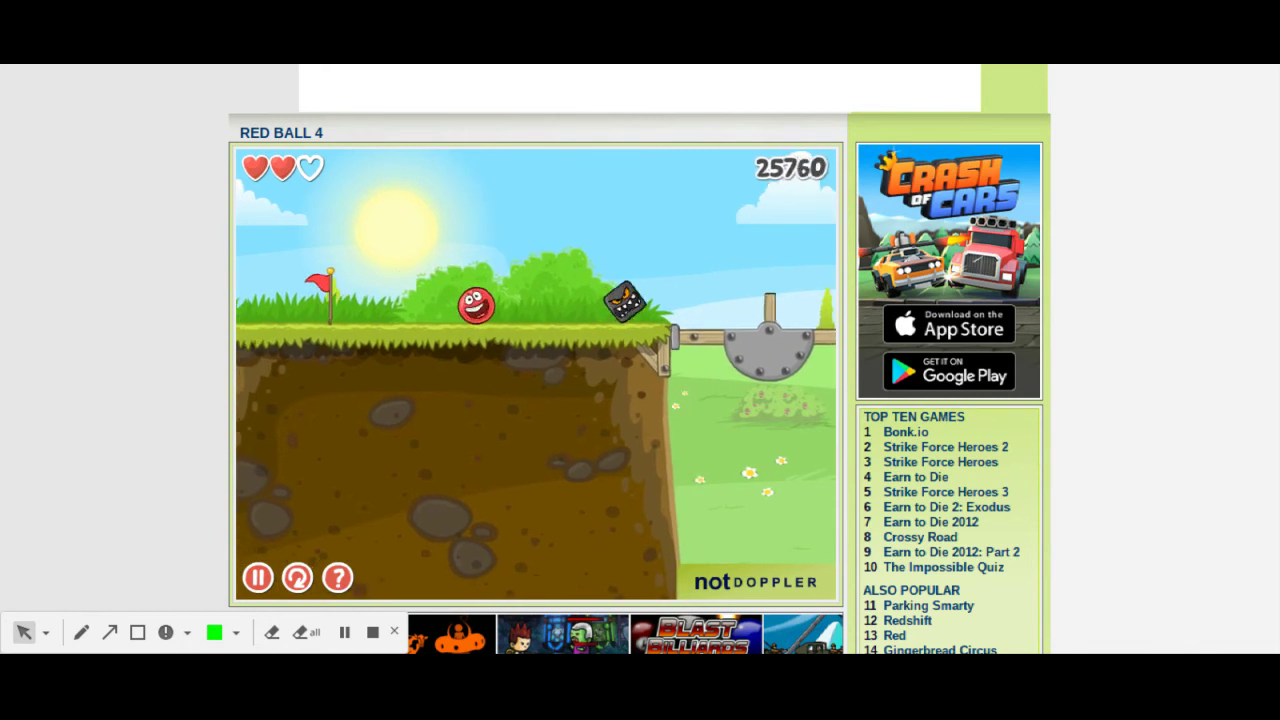
key("Left")
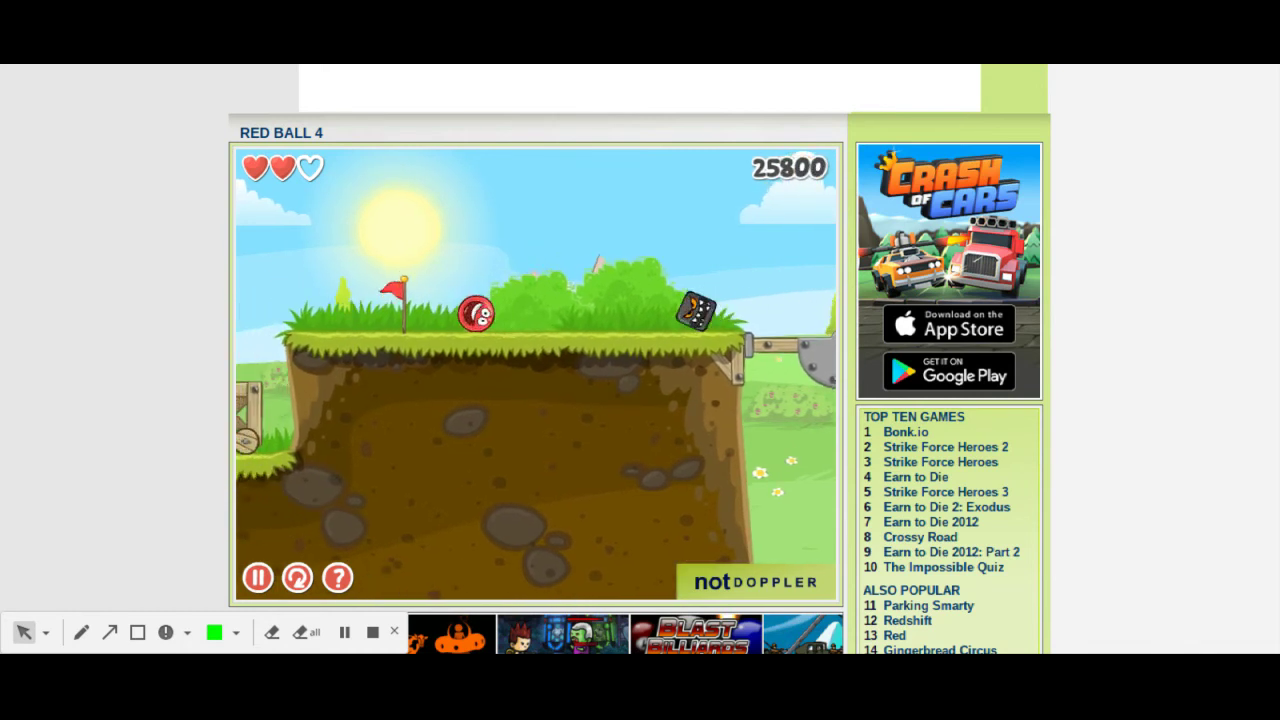
key("Left")
key("Right")
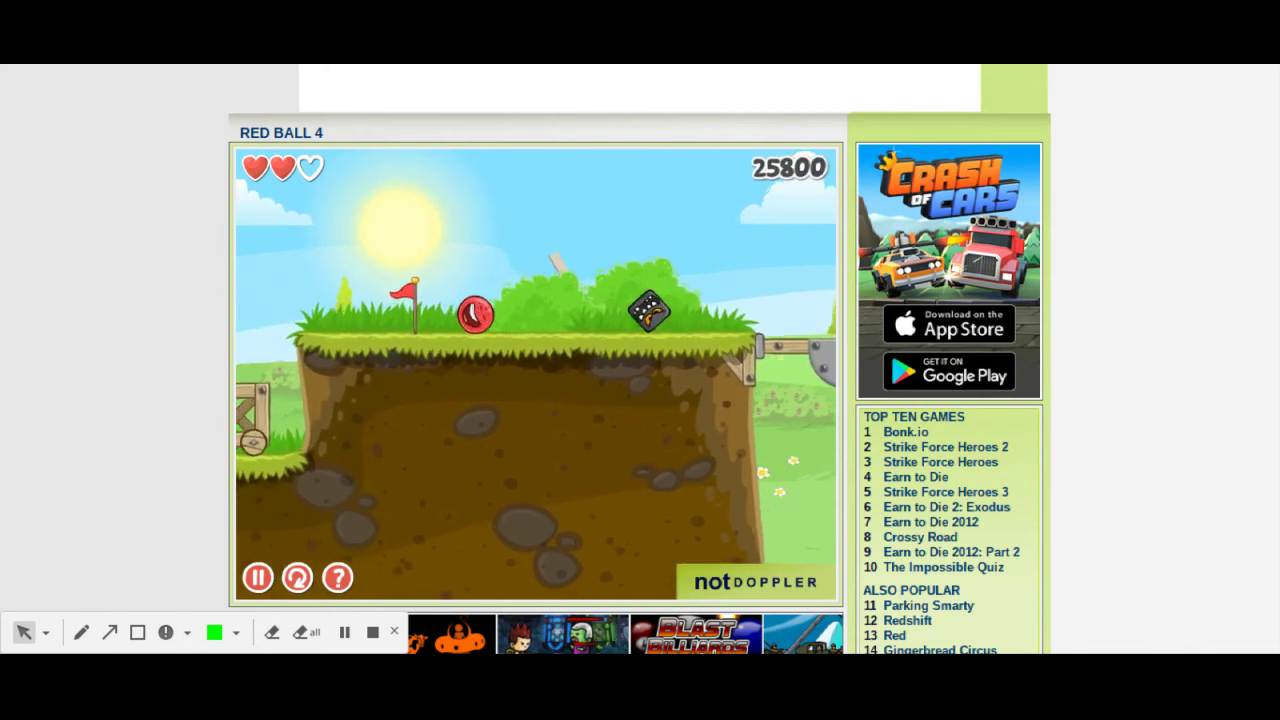
key("Up")
key("Right")
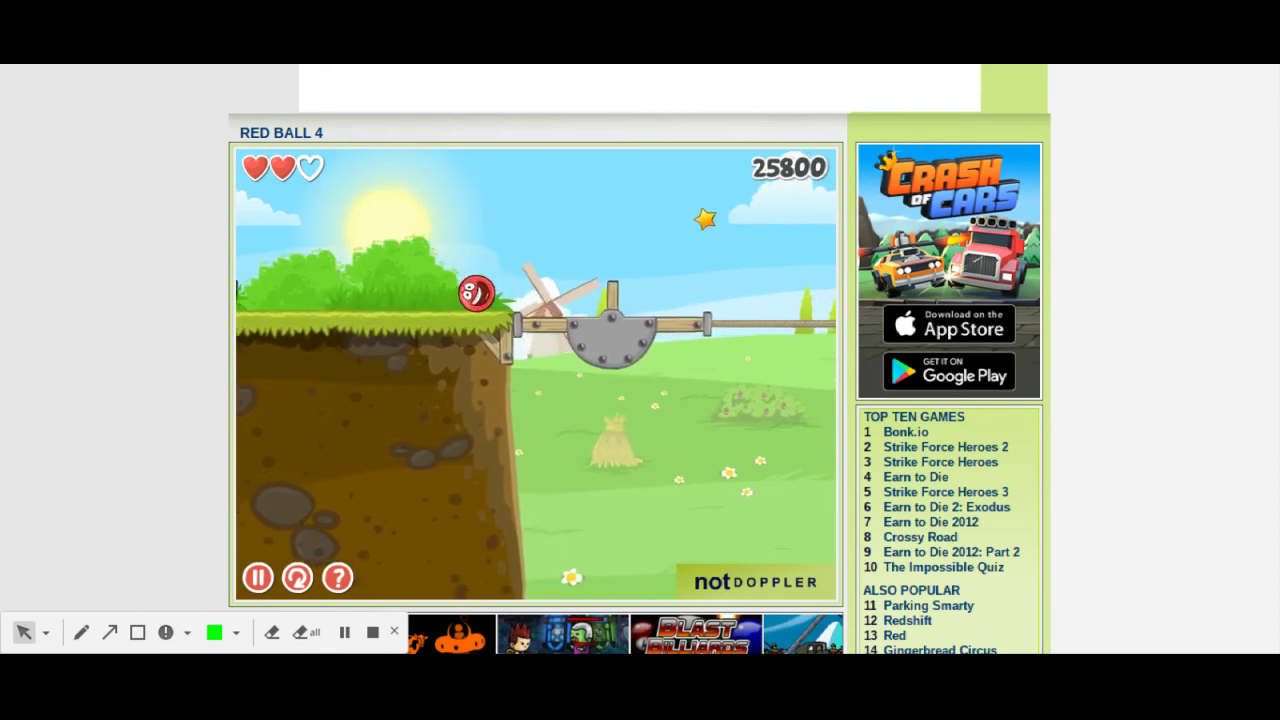
Roll onto the moving platform and hop along it, landing back each time
key("Right")
key("Up")
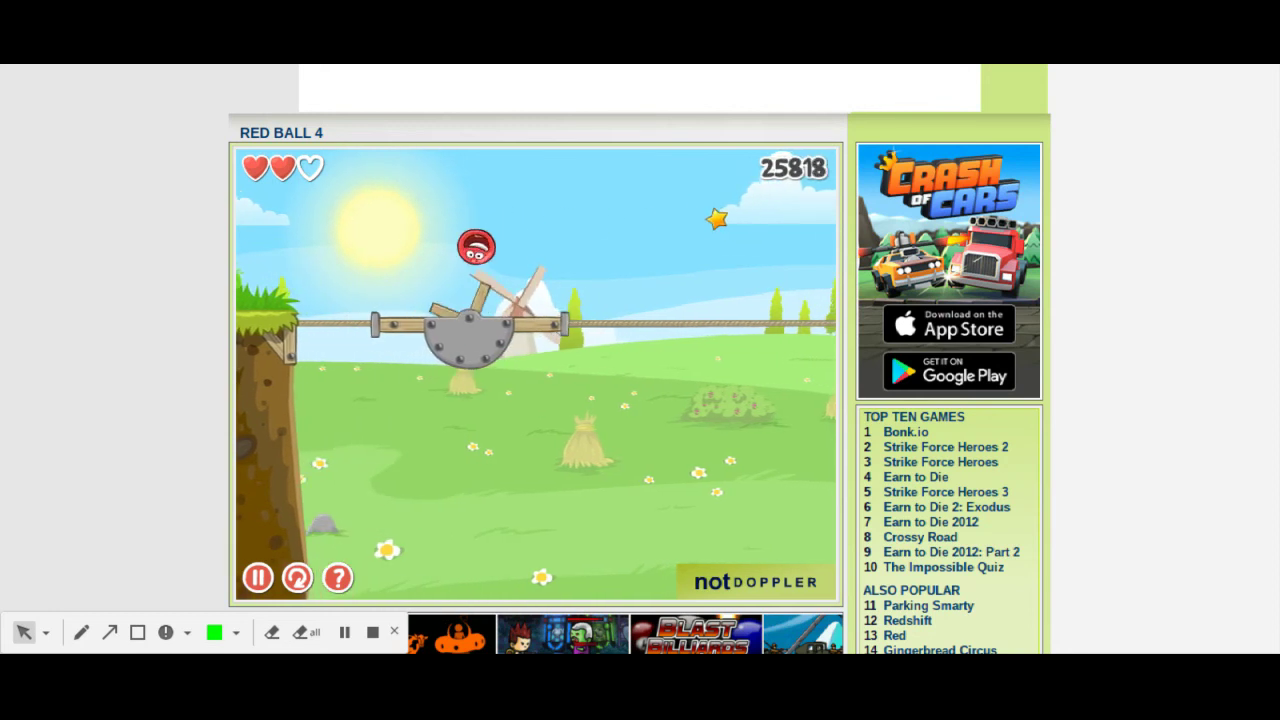
key("Right")
key("Up")
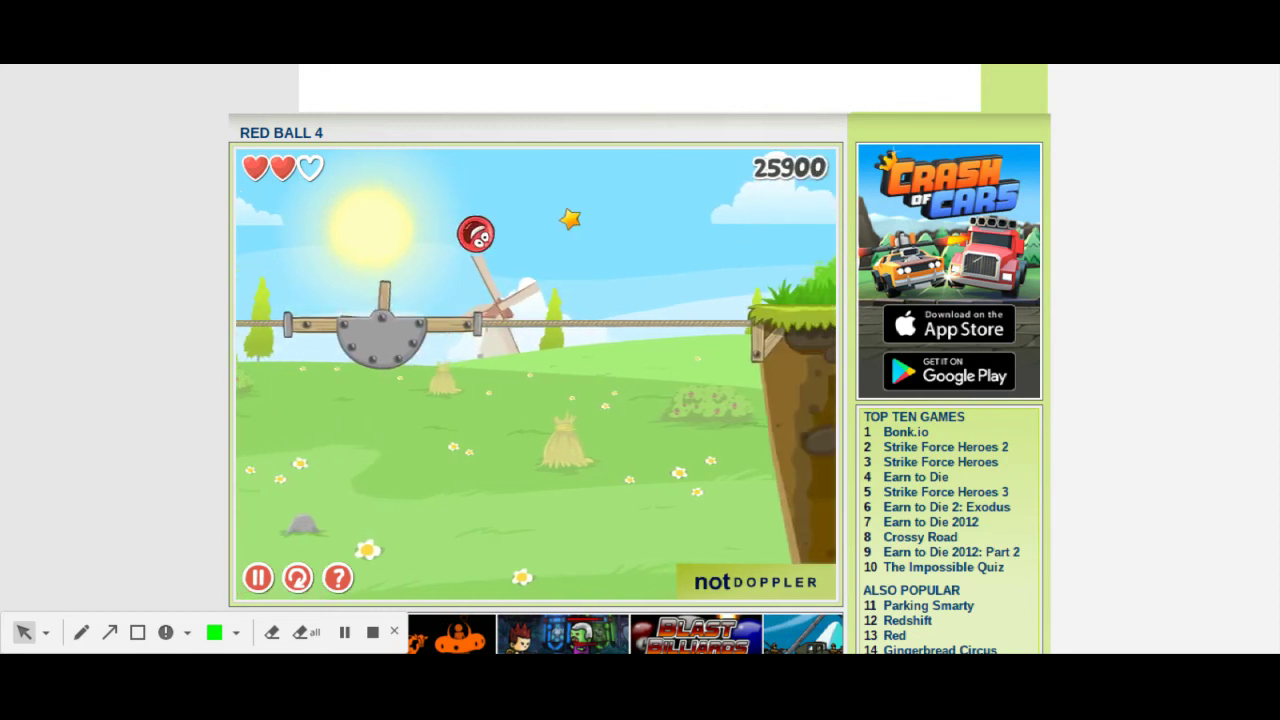
key("Right")
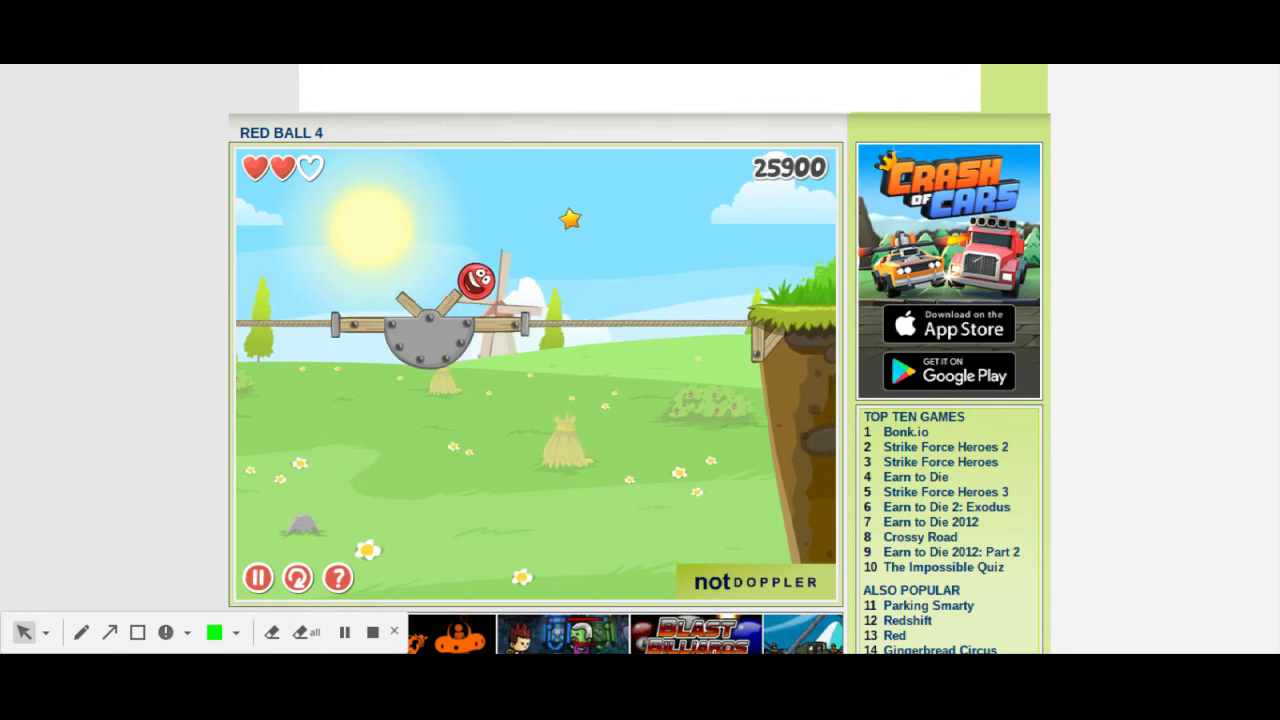
key("Left")
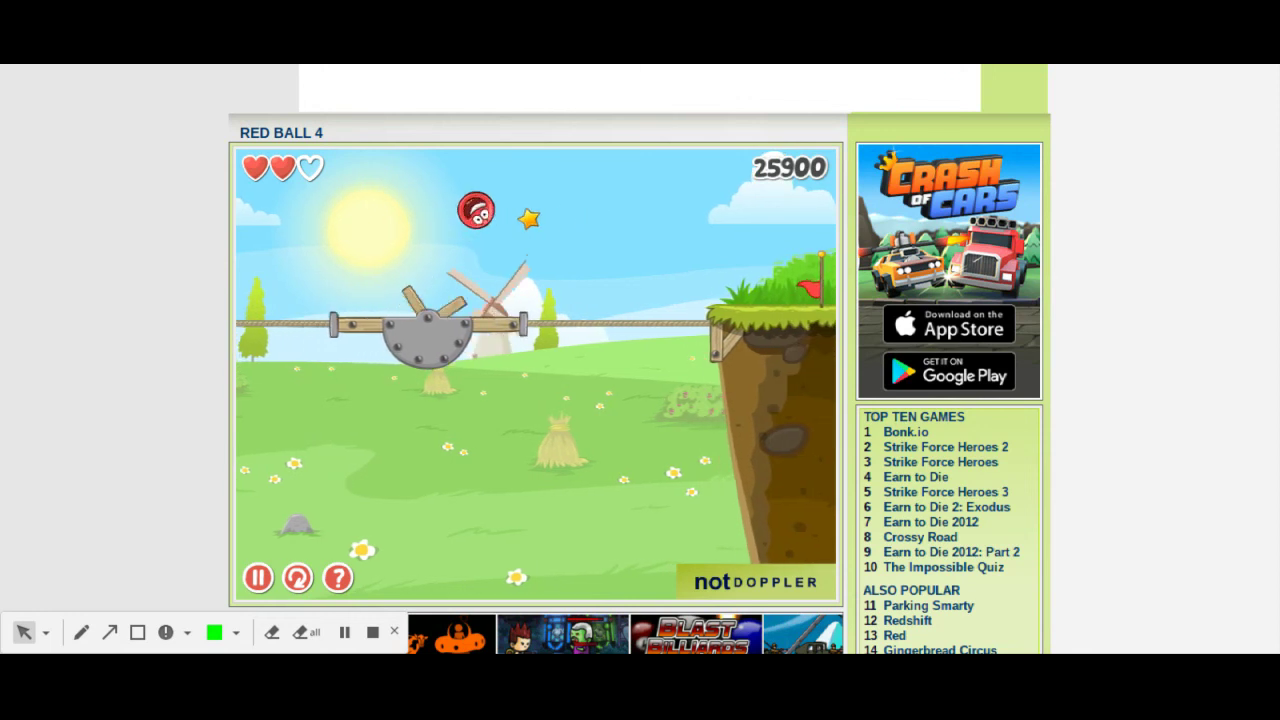
Jump to grab the star, then head for the flag hill and roll onto it
key("Right")
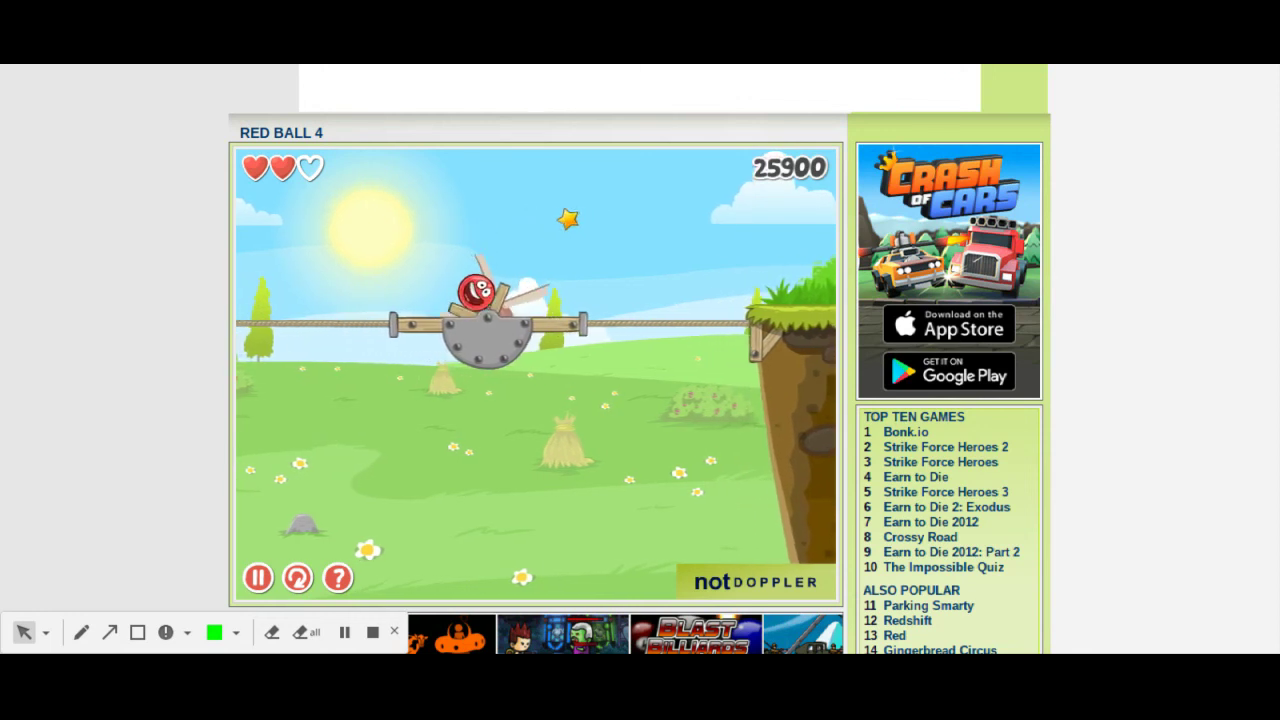
key("Up")
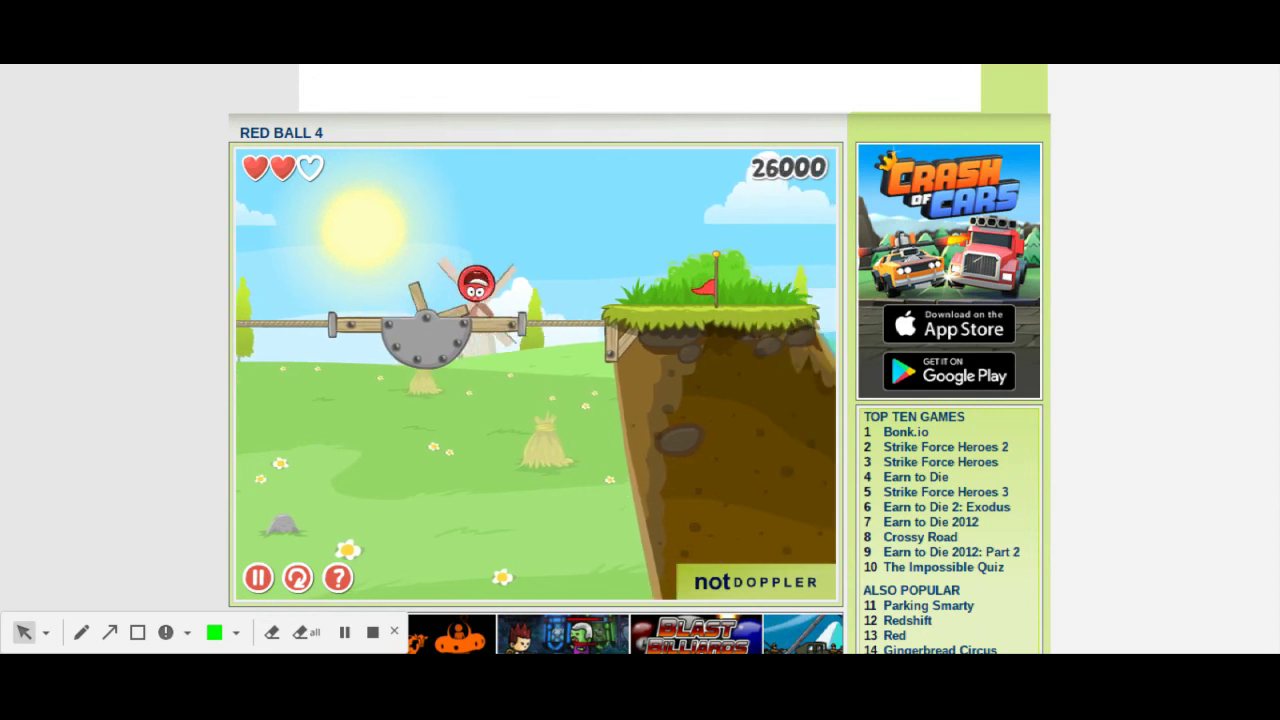
key("Right")
key("Up")
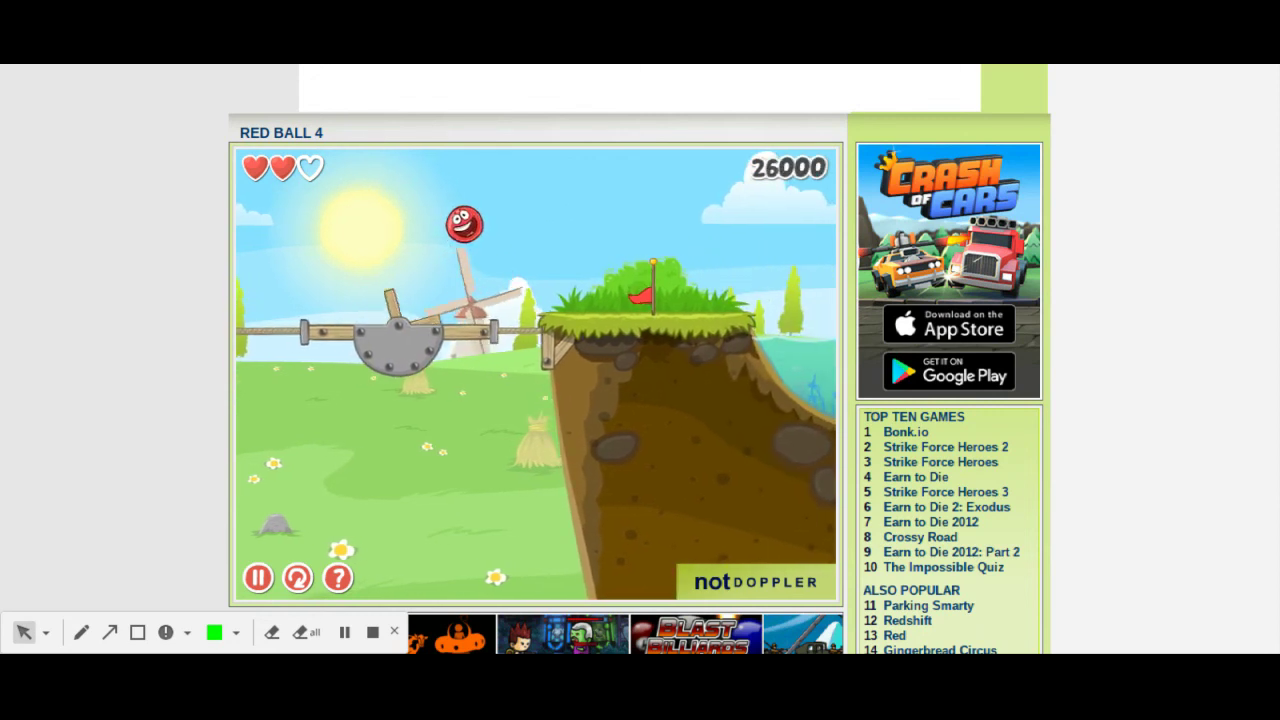
key("Left")
key("Up")
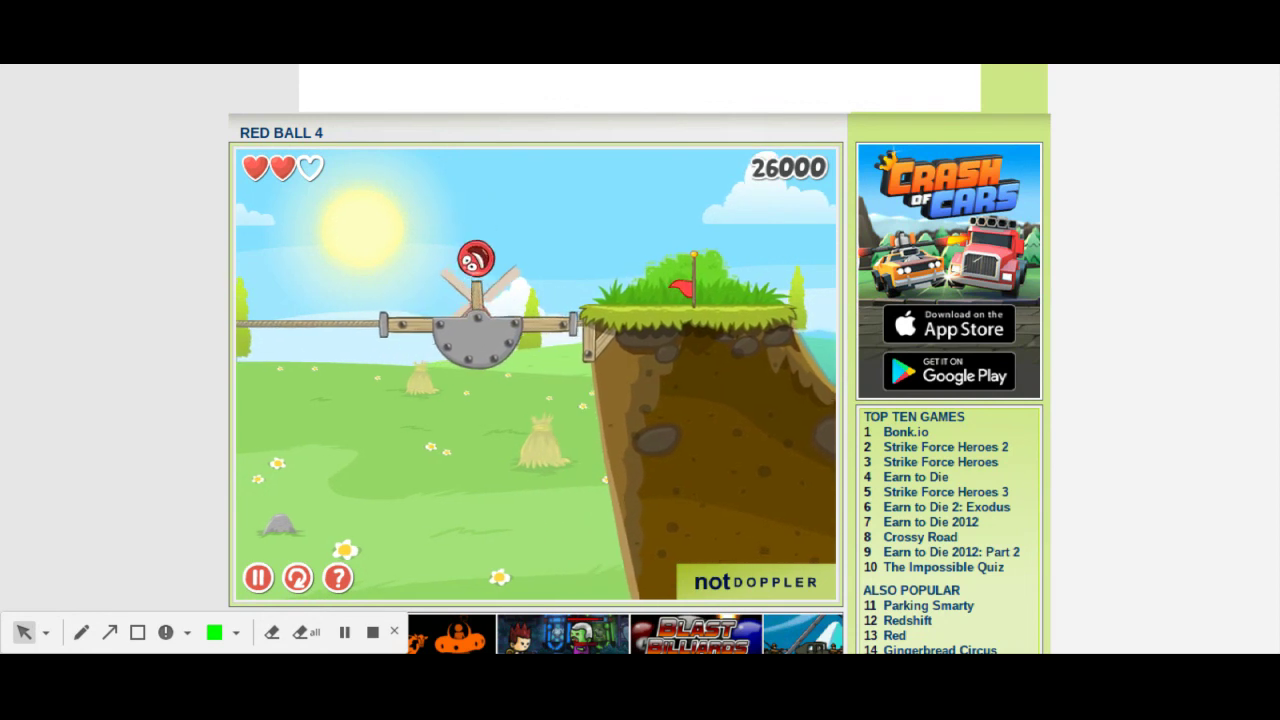
key("Right")
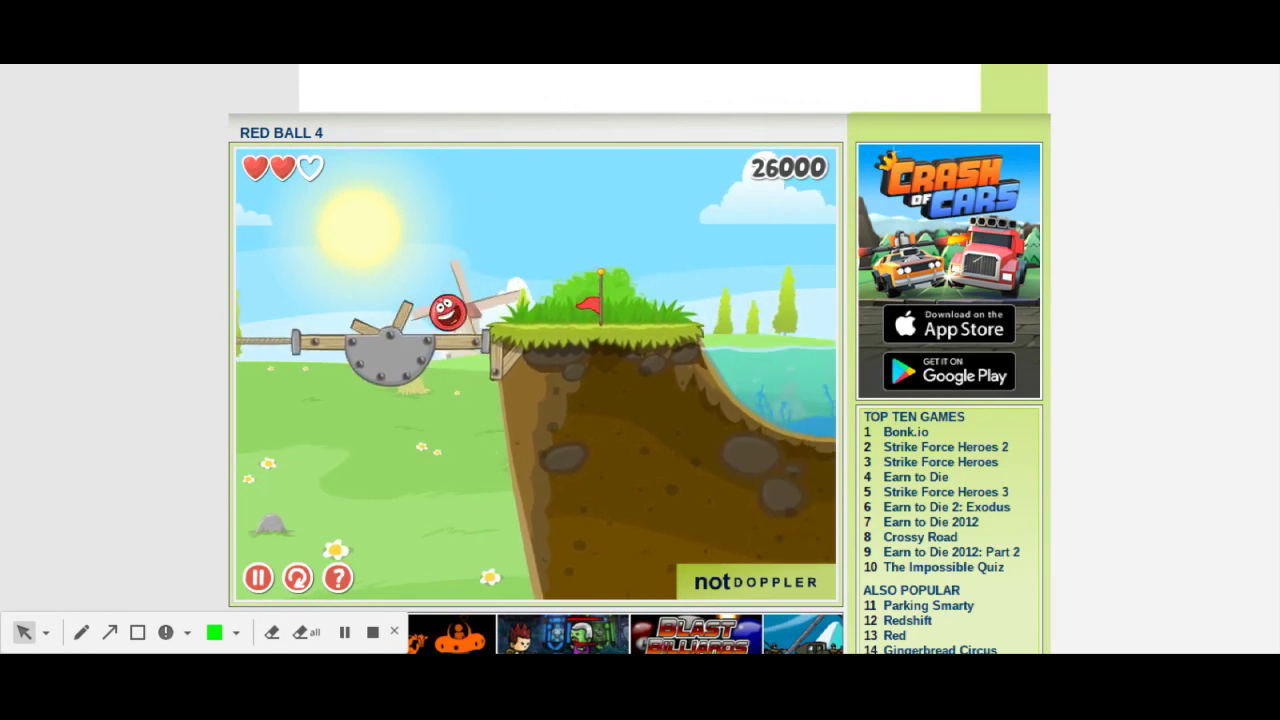
key("Right")
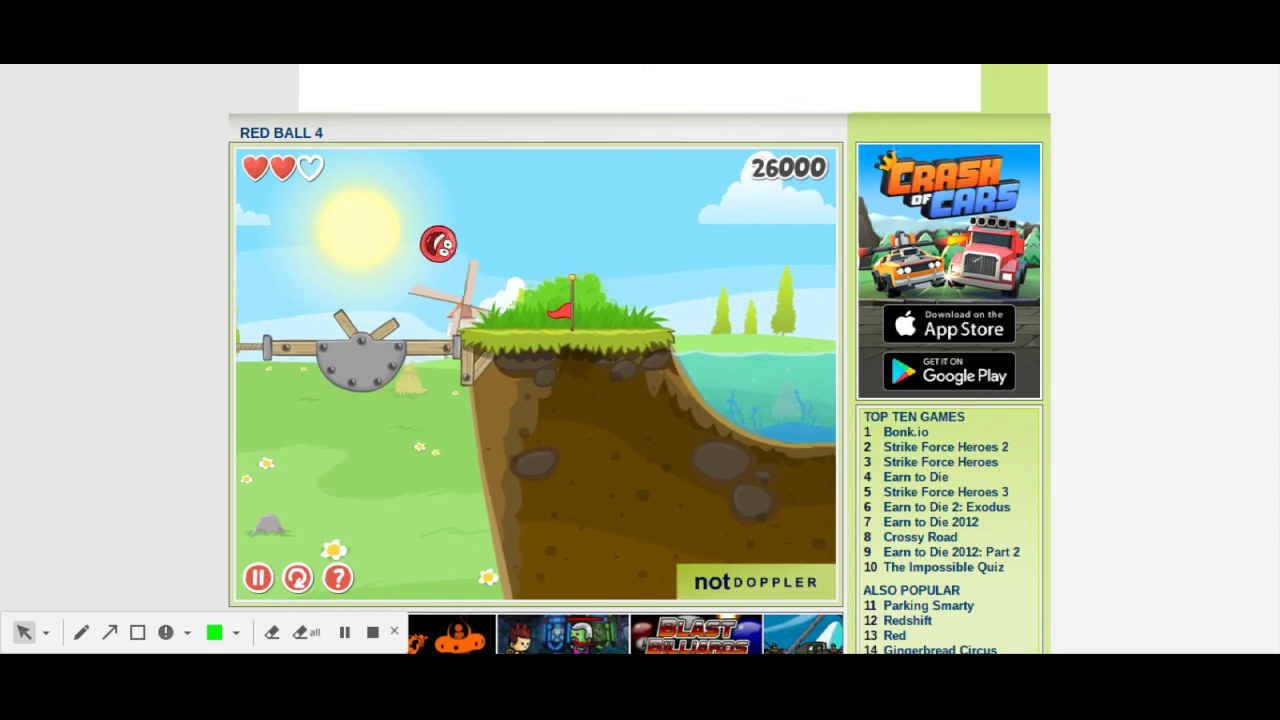
Jump from the hilltop across the pond onto the black box enemy, then grab the star
key("Right")
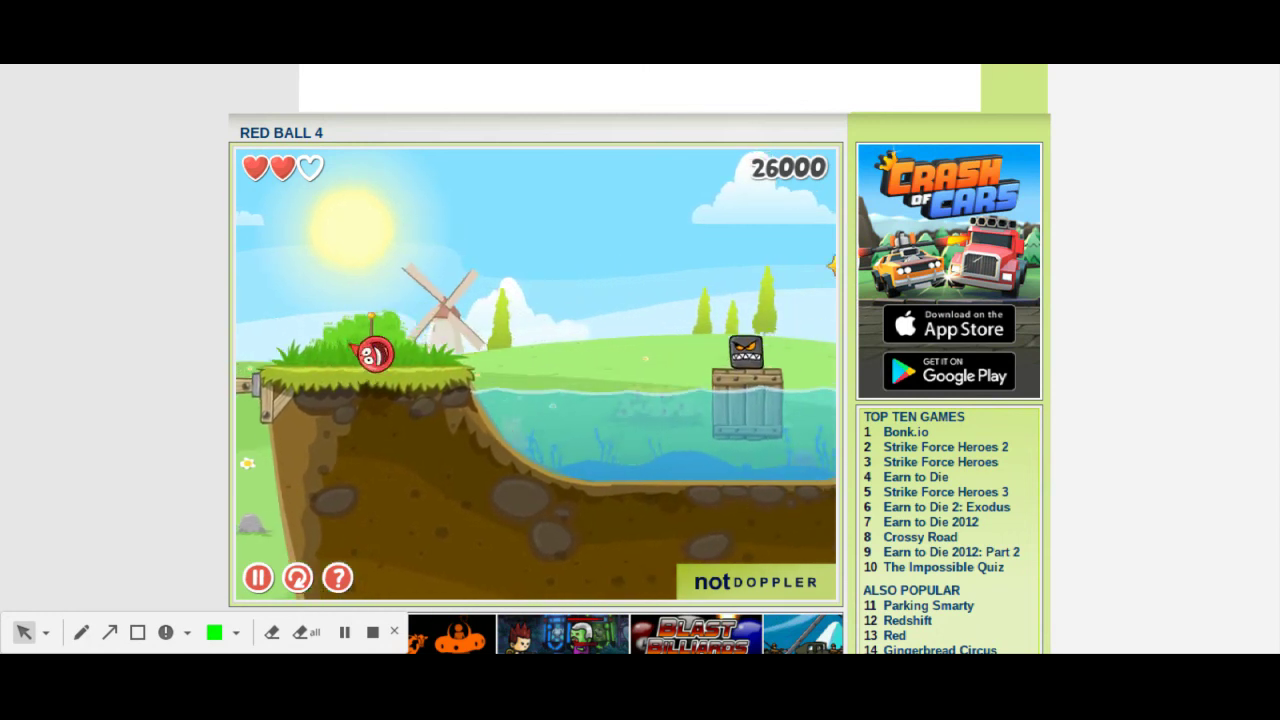
key("Up")
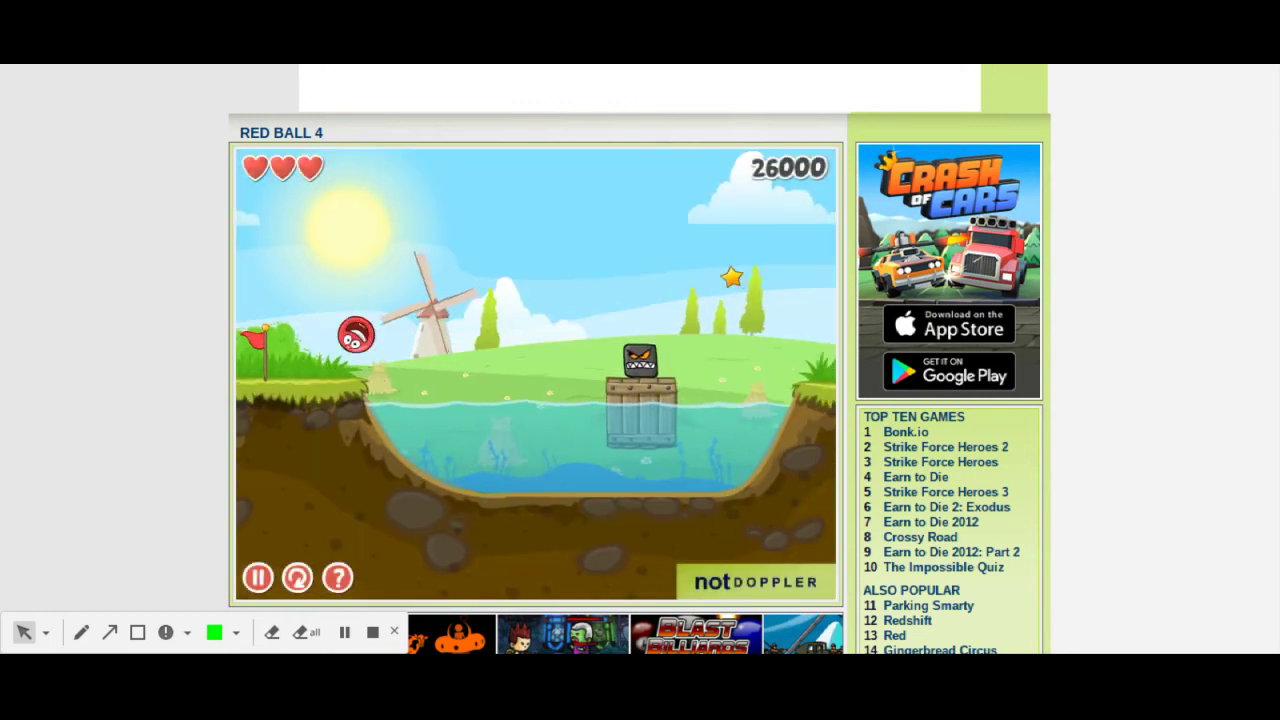
key("Right")
key("Up")
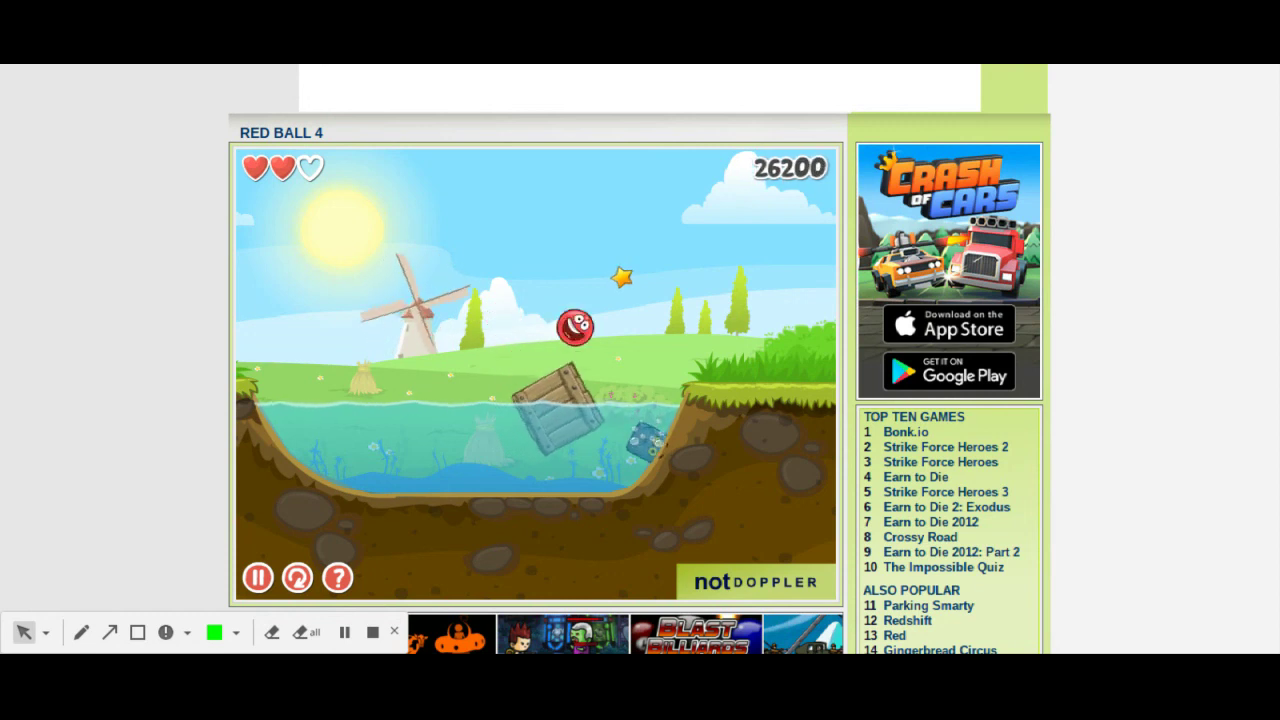
key("Right")
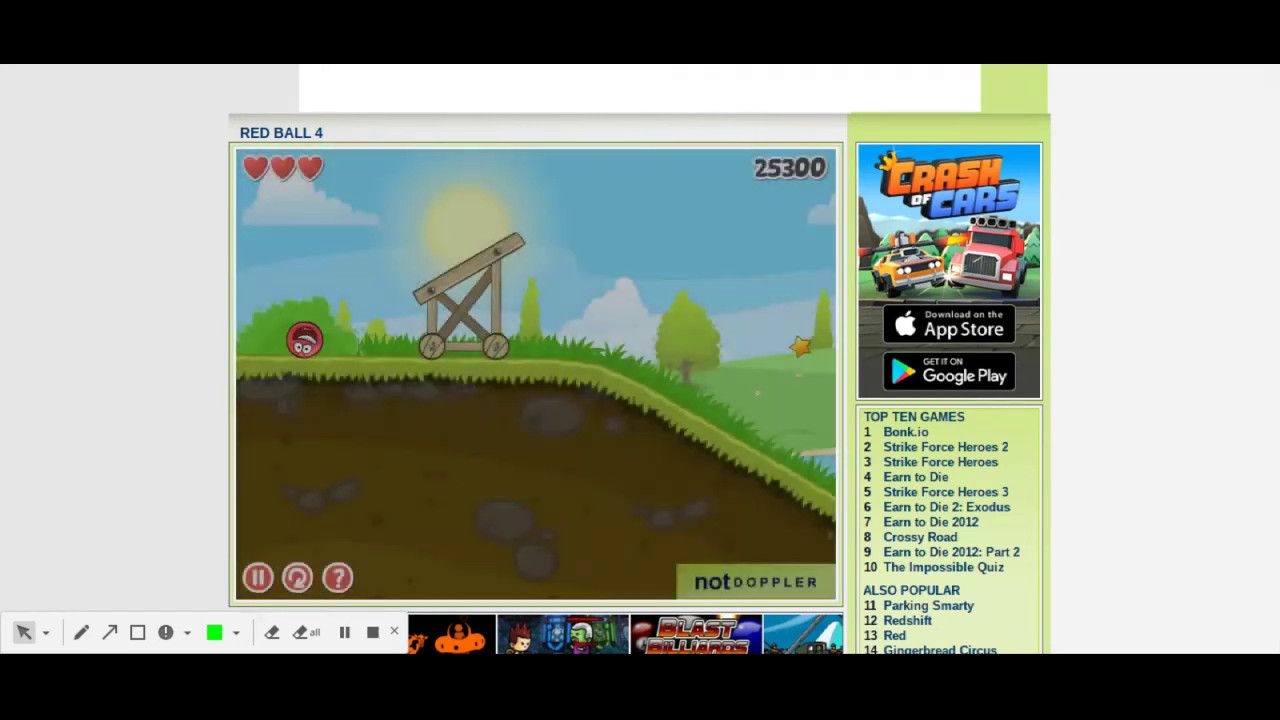
Roll up the catapult plank and balance on top, then hit the bottom-left pause button
key("Right")
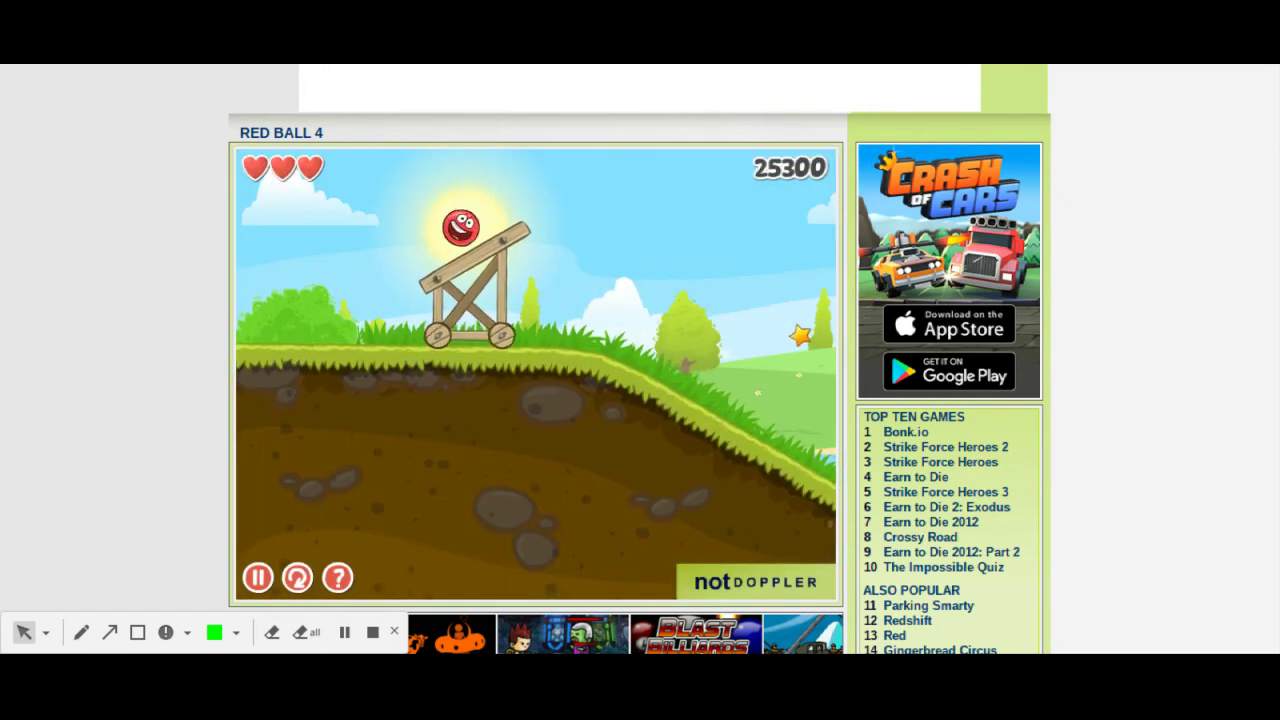
key("Right")
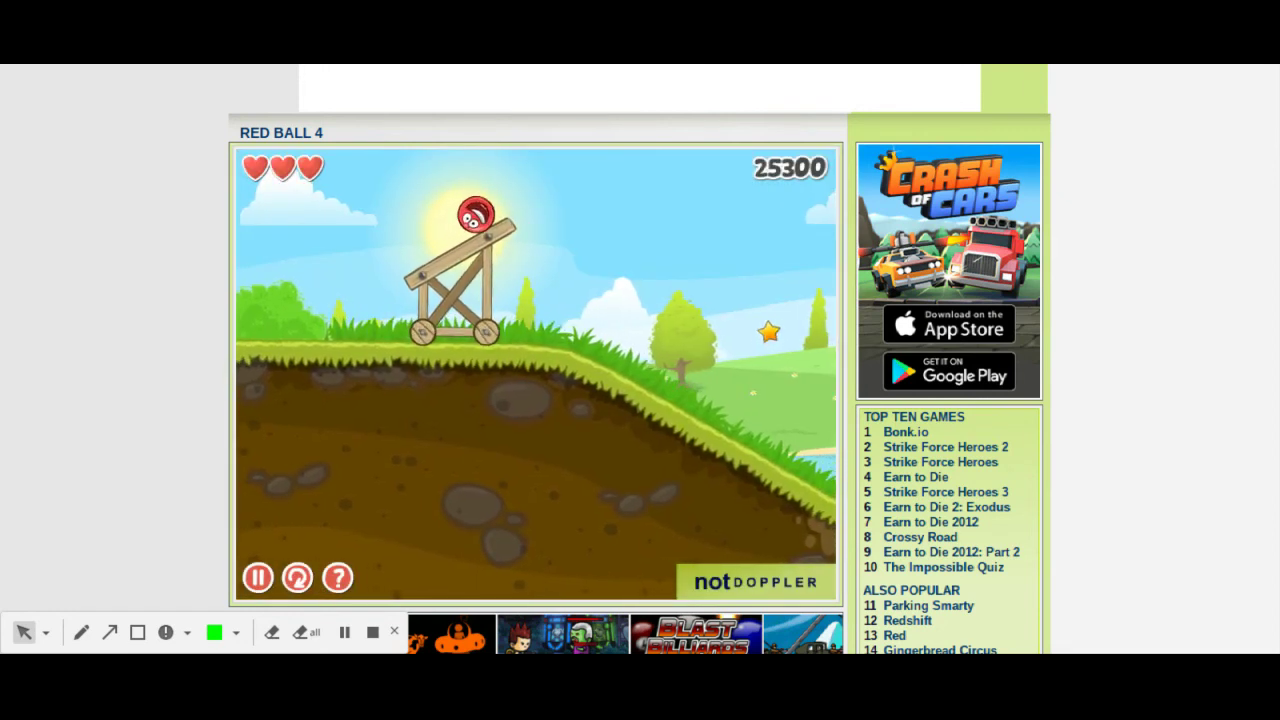
key("Left")
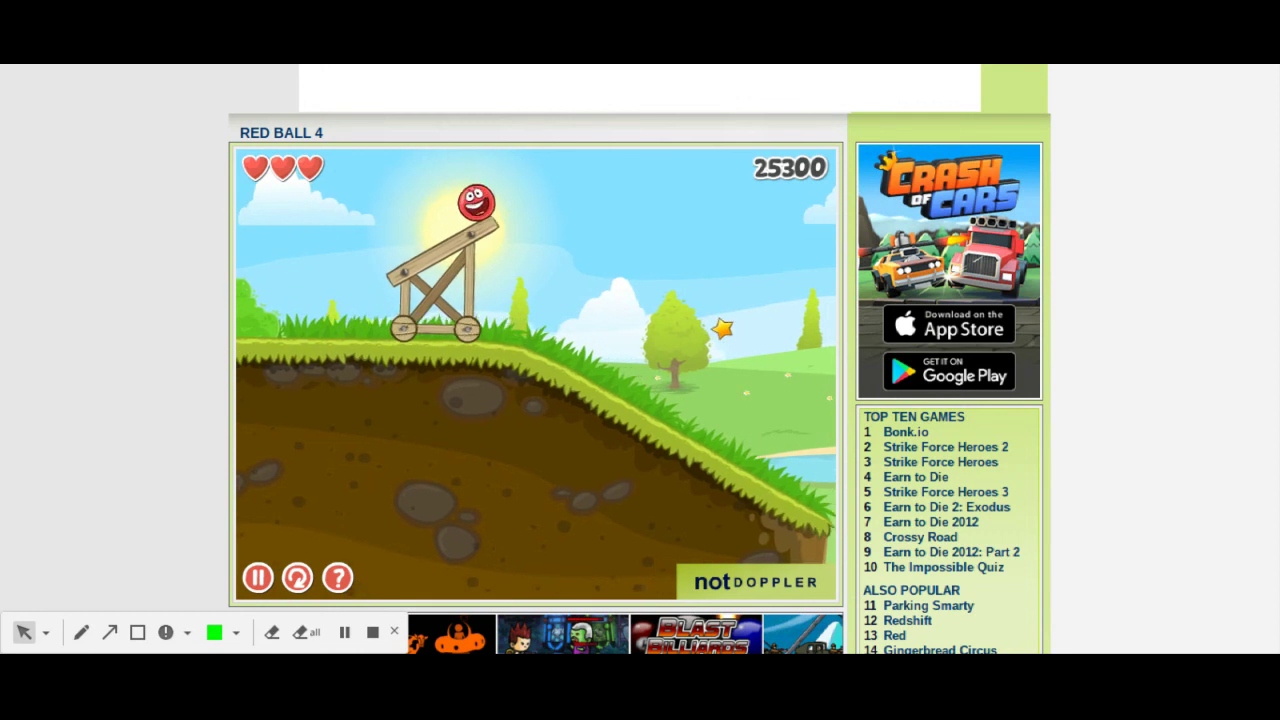
left_click(256, 578)
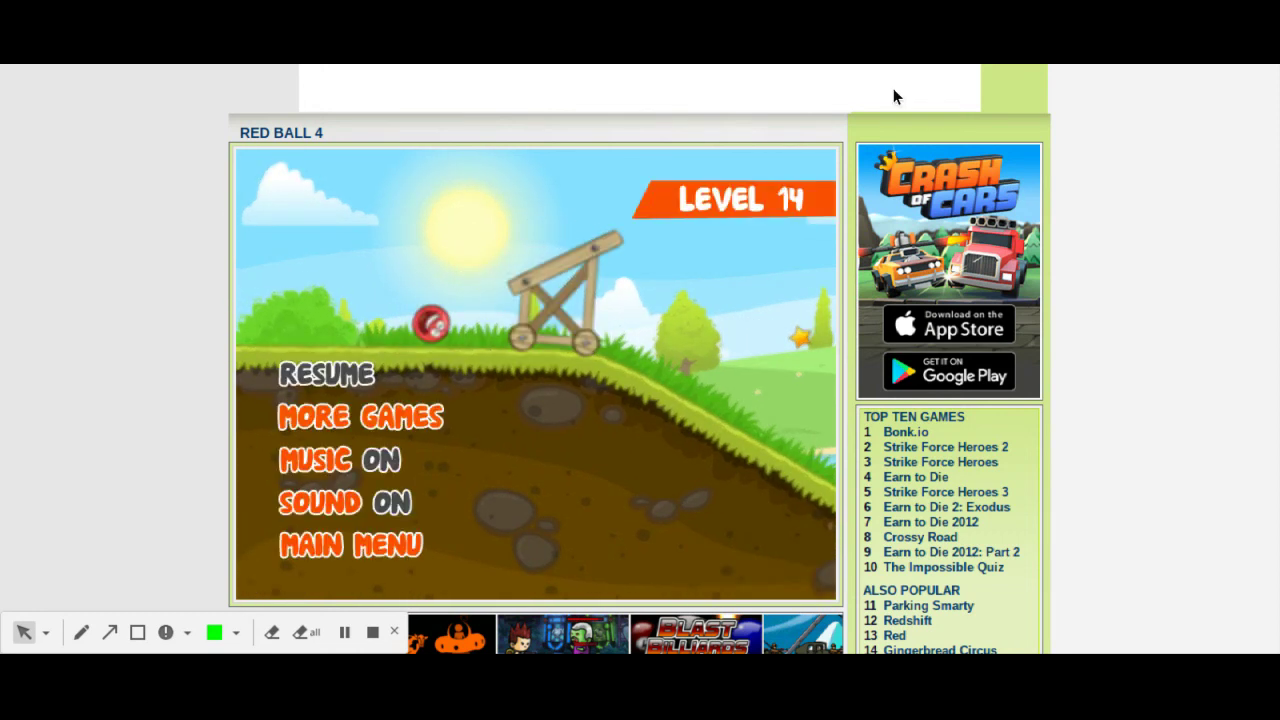